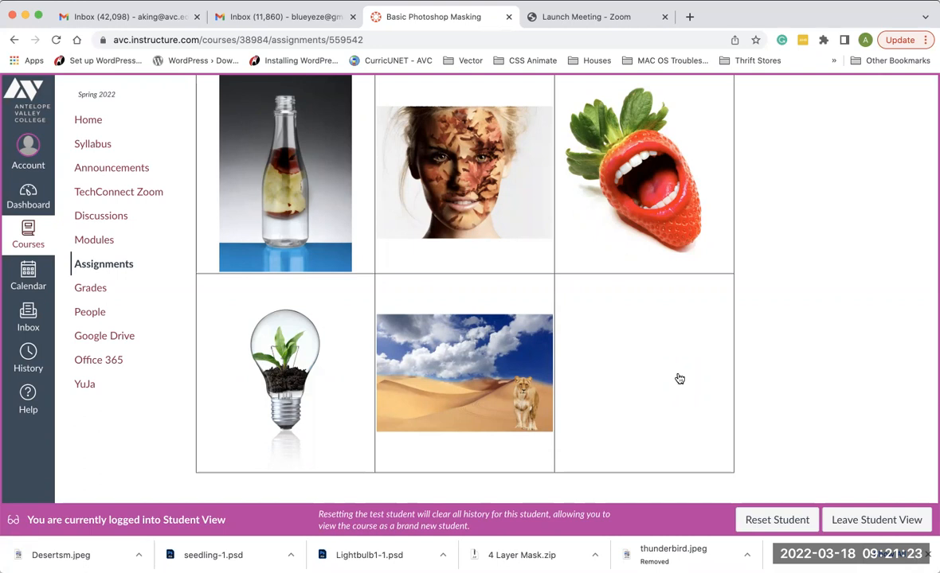
# Switch to Photoshop and close the Kingwoman.psd and Leaves2.jpg documents.
pyautogui.press('super+Tab')
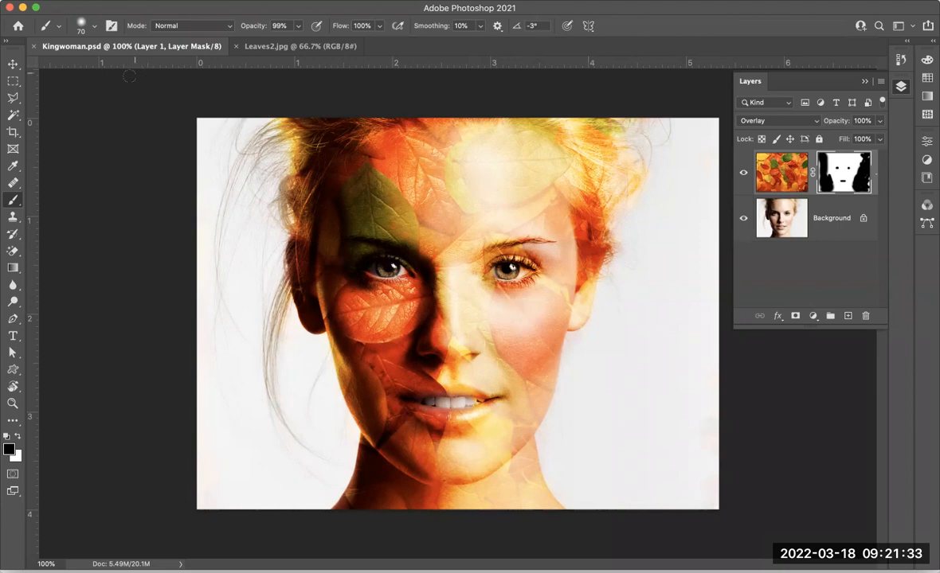
pyautogui.press('super+w')
pyautogui.press('super+w')
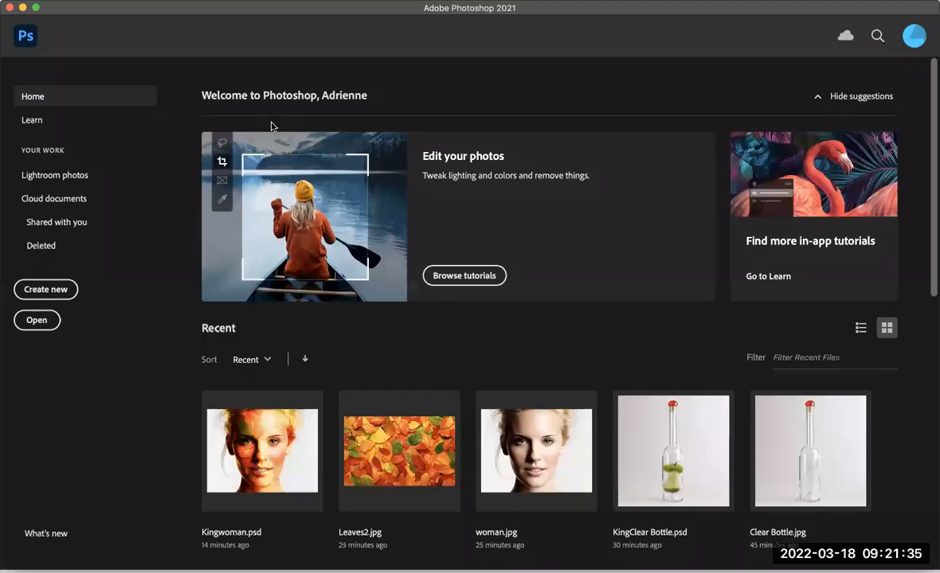
# Open mouth.jpg and Strawberry.jpg together from the C Strawberry Mouth folder inside 4 Layer Mask.
pyautogui.click(101, 1)
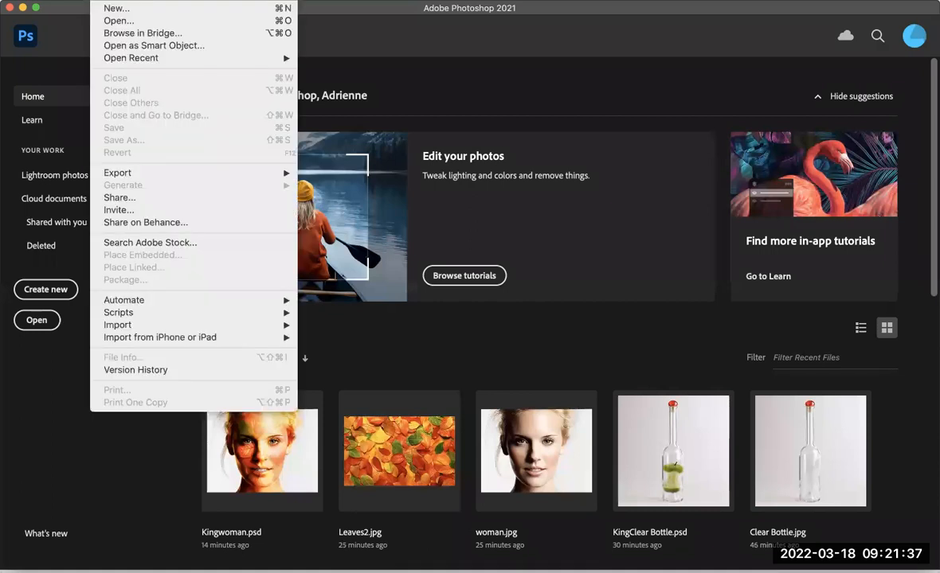
pyautogui.click(120, 19)
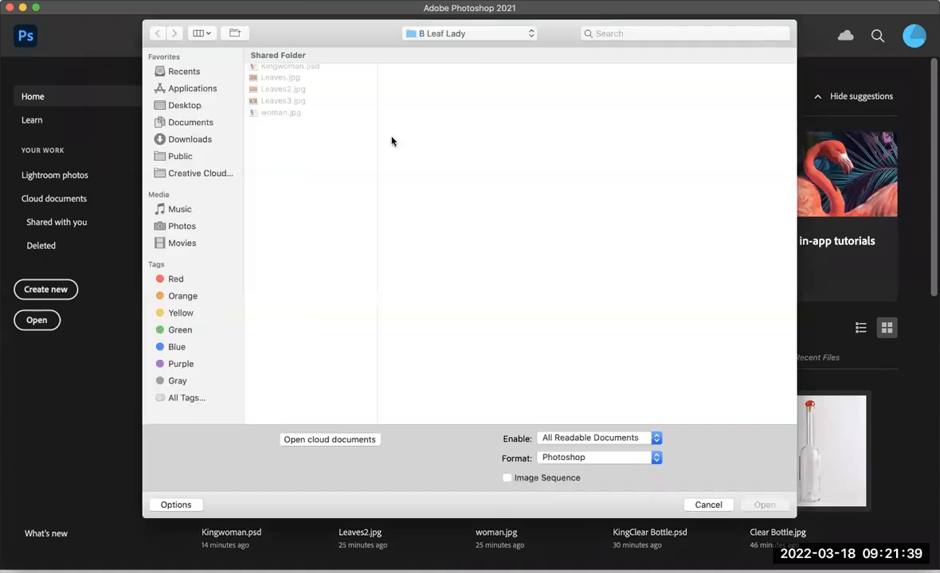
pyautogui.click(443, 53)
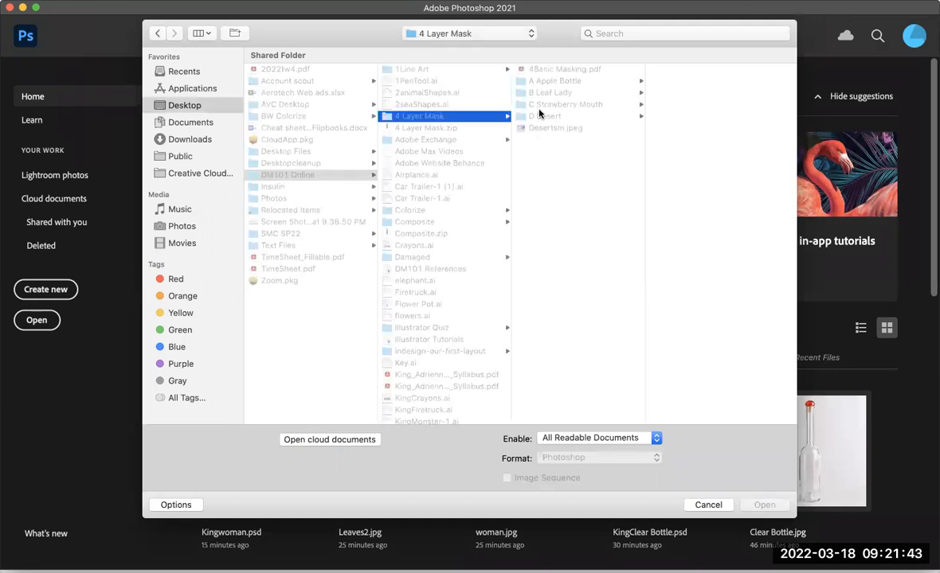
pyautogui.click(569, 105)
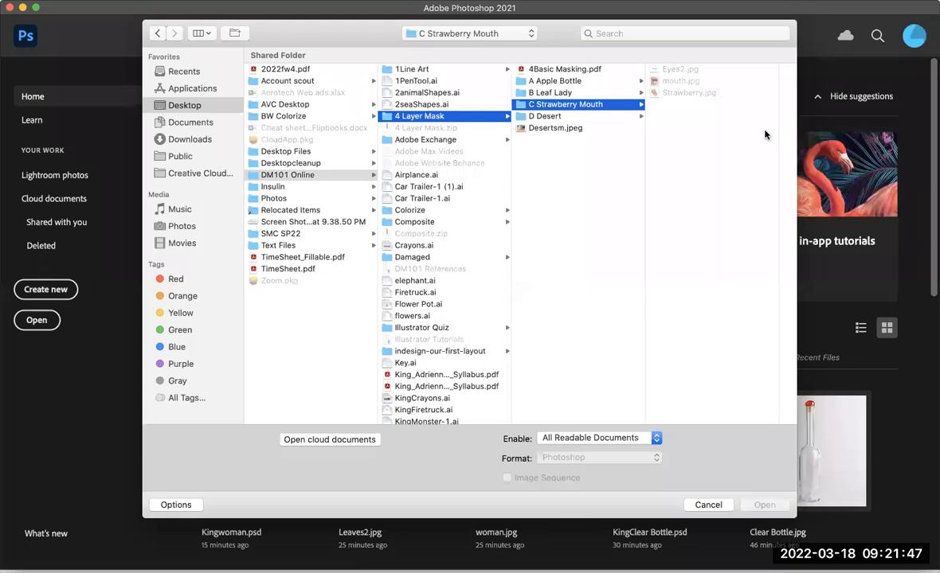
pyautogui.click(683, 81)
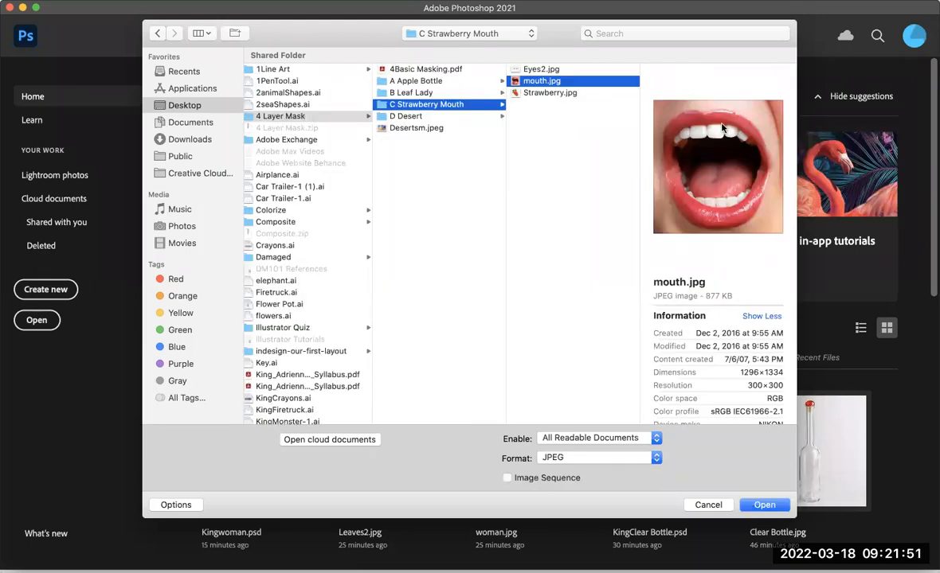
pyautogui.keyDown('shift'); pyautogui.click(549, 93); pyautogui.keyUp('shift')
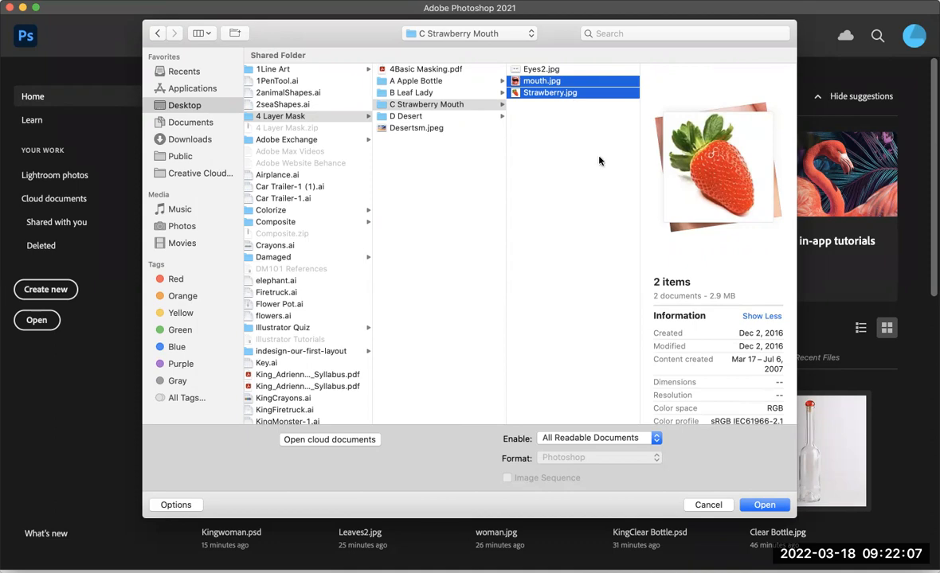
pyautogui.click(763, 505)
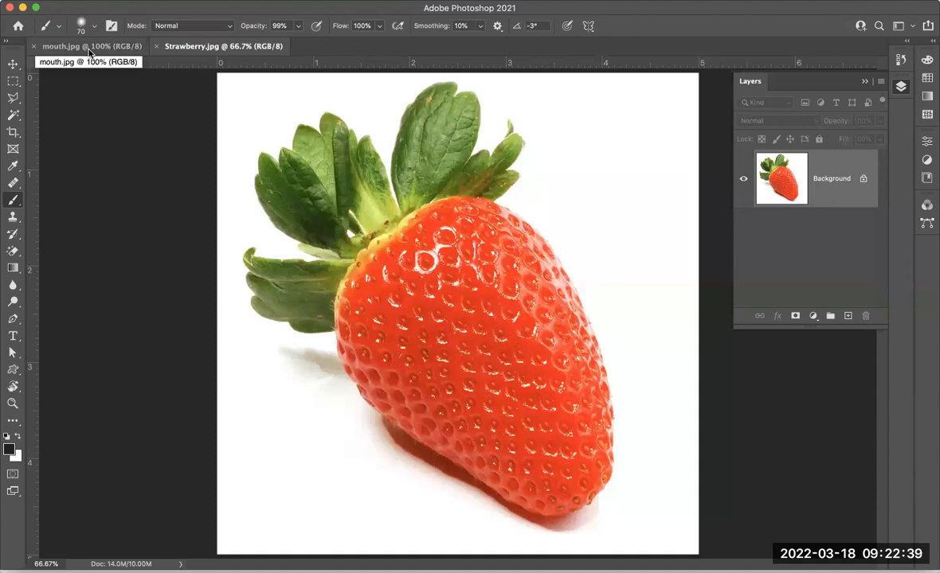
# Try to bring the mouth image into the Strawberry.jpg document with the Move tool, and undo the transfer.
pyautogui.click(11, 69)
pyautogui.click(82, 47)
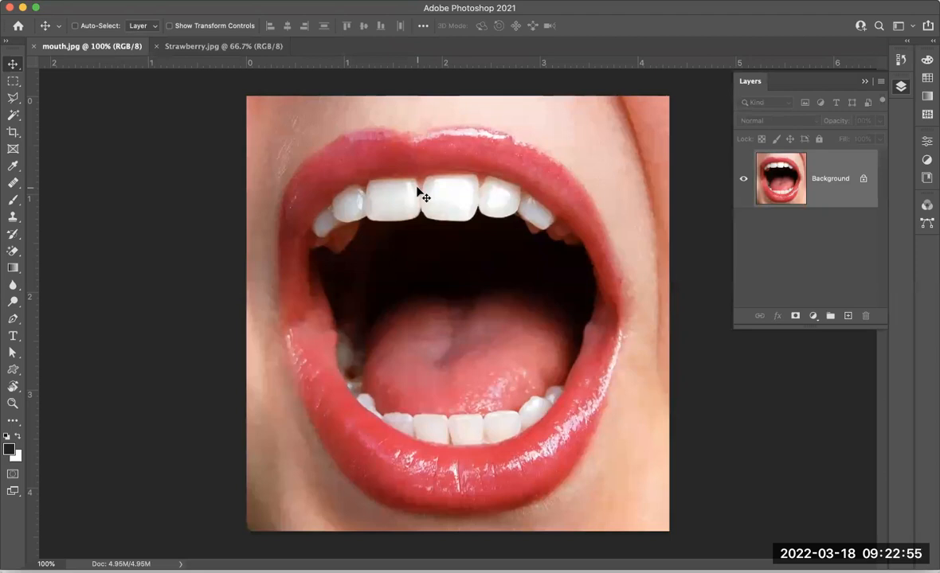
pyautogui.moveTo(418, 189); pyautogui.dragTo(460, 325)
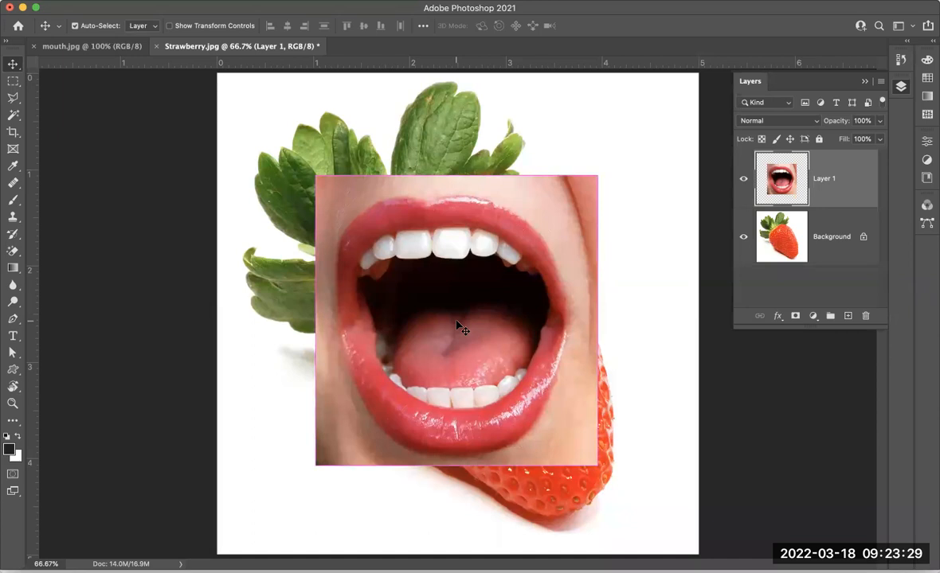
pyautogui.press('super+z')
# Select the entire mouth.jpg image and copy it.
pyautogui.click(92, 46)
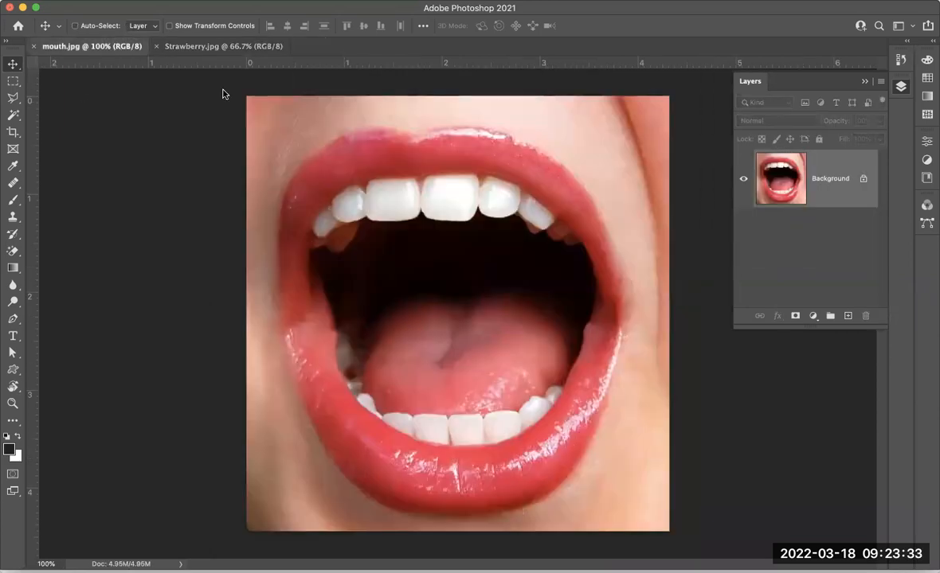
pyautogui.click(269, 1)
pyautogui.click(273, 10)
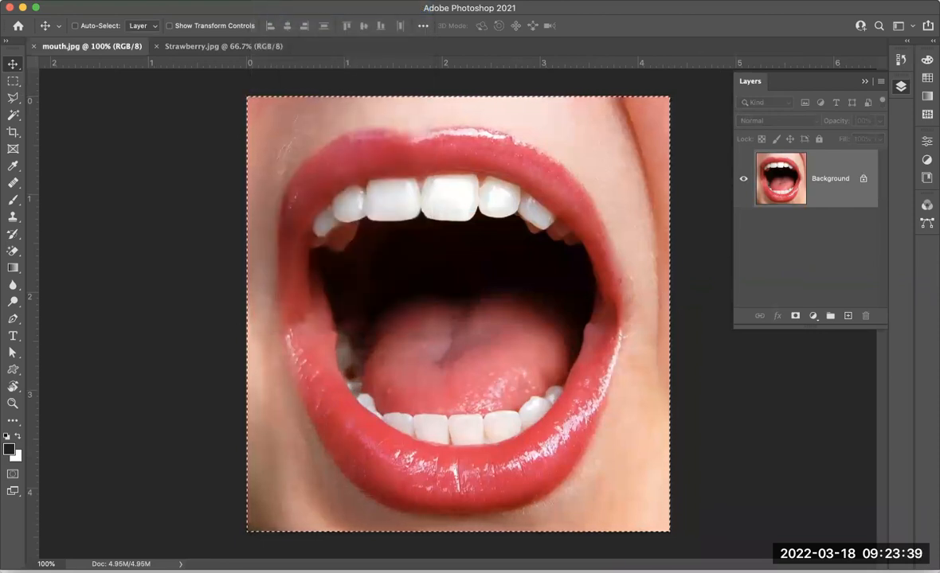
pyautogui.click(131, 1)
pyautogui.click(157, 86)
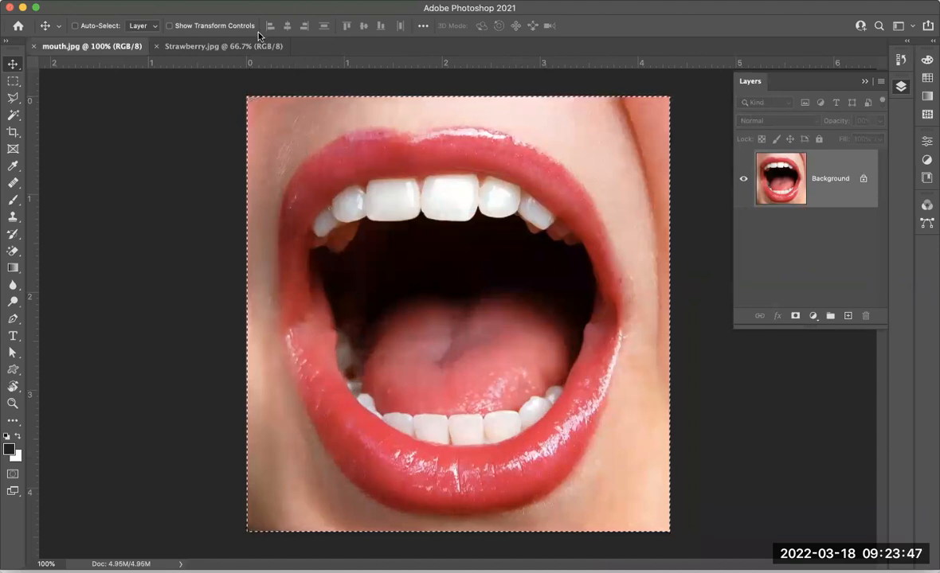
# Paste the copied mouth image into Strawberry.jpg as a new layer.
pyautogui.click(228, 47)
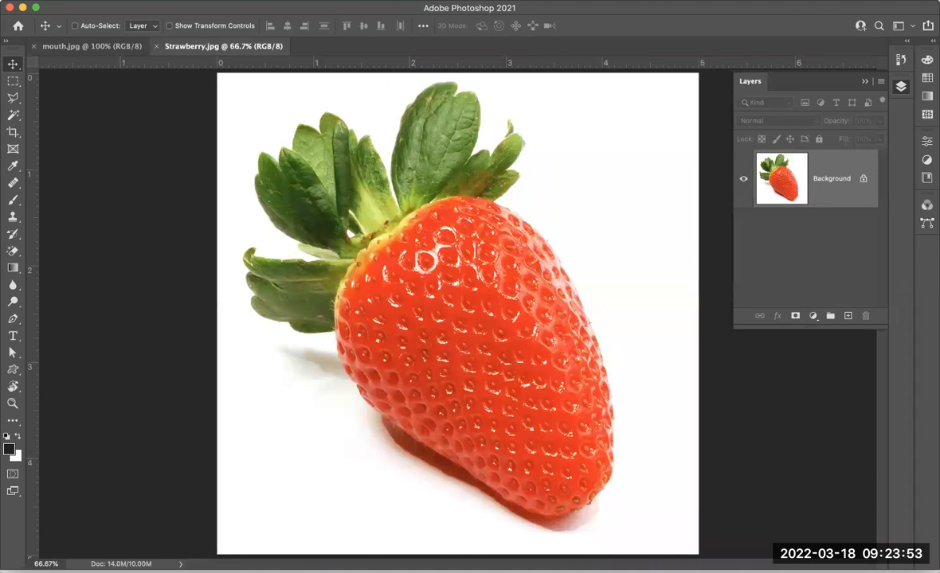
pyautogui.click(162, 0)
pyautogui.moveTo(131, 0)
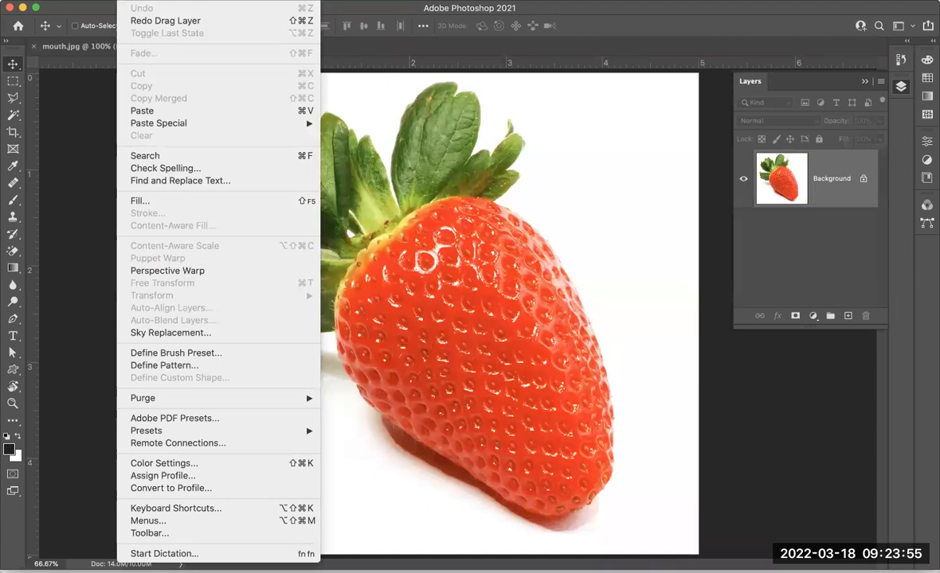
pyautogui.click(150, 111)
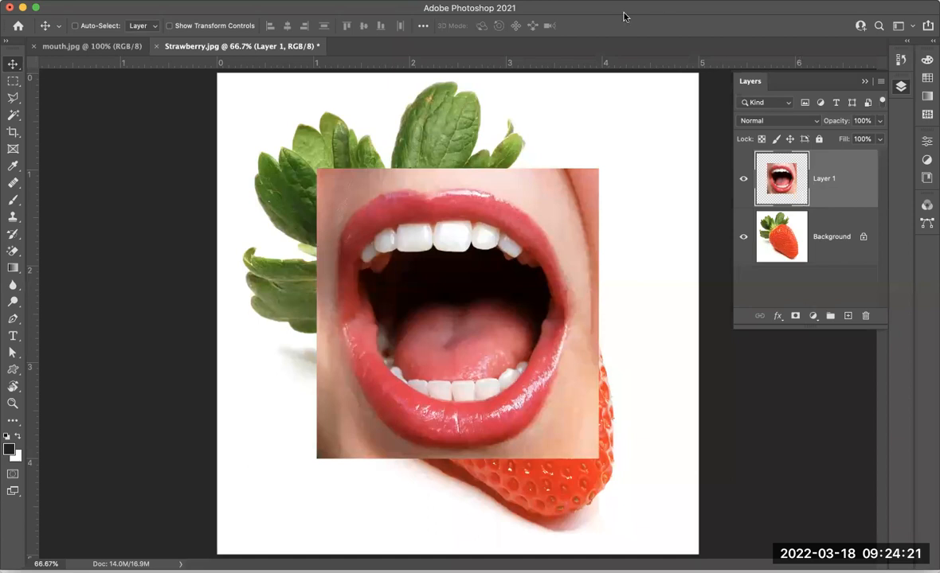
# Free-transform the mouth layer and rotate it to about -28° to follow the strawberry's tilt.
pyautogui.click(122, 4)
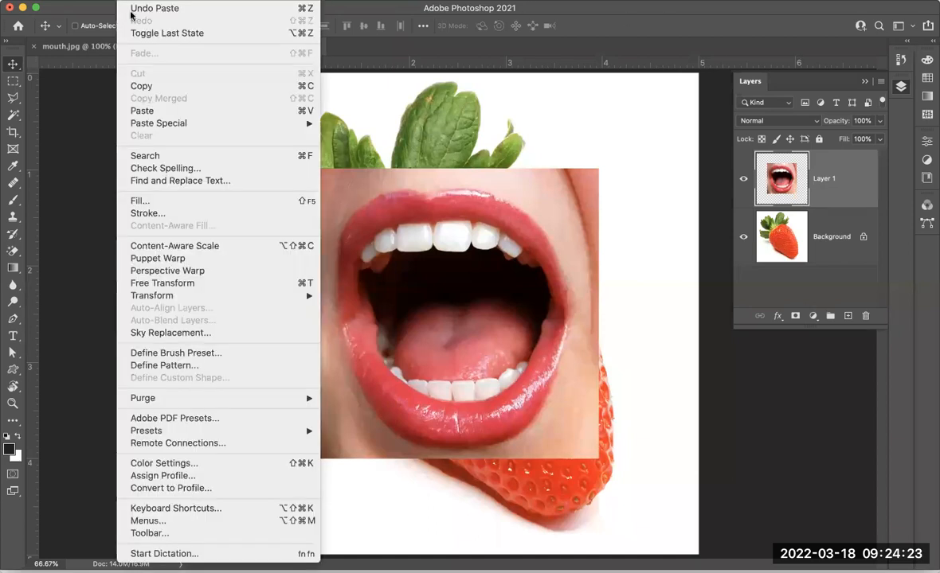
pyautogui.moveTo(162, 291)
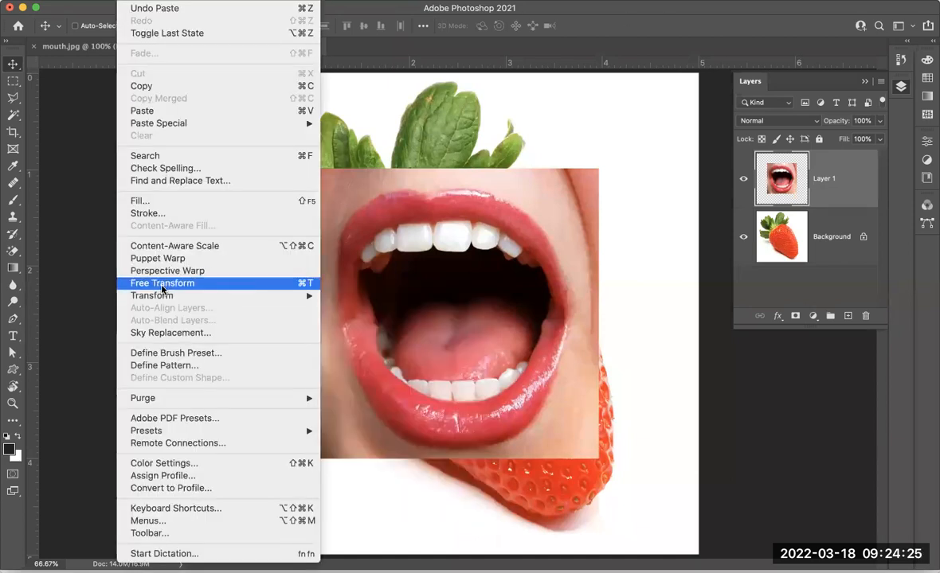
pyautogui.click(258, 289)
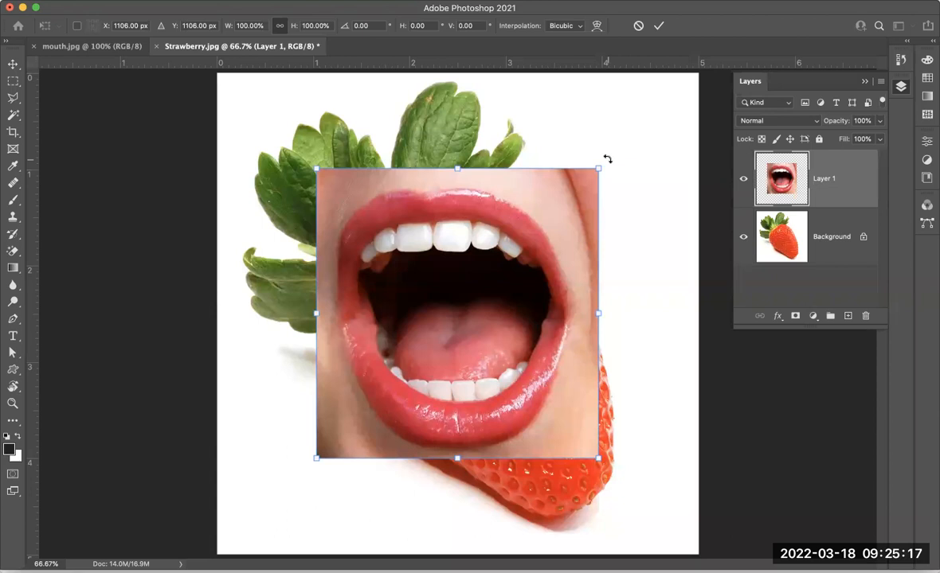
pyautogui.moveTo(607, 160); pyautogui.dragTo(490, 128)
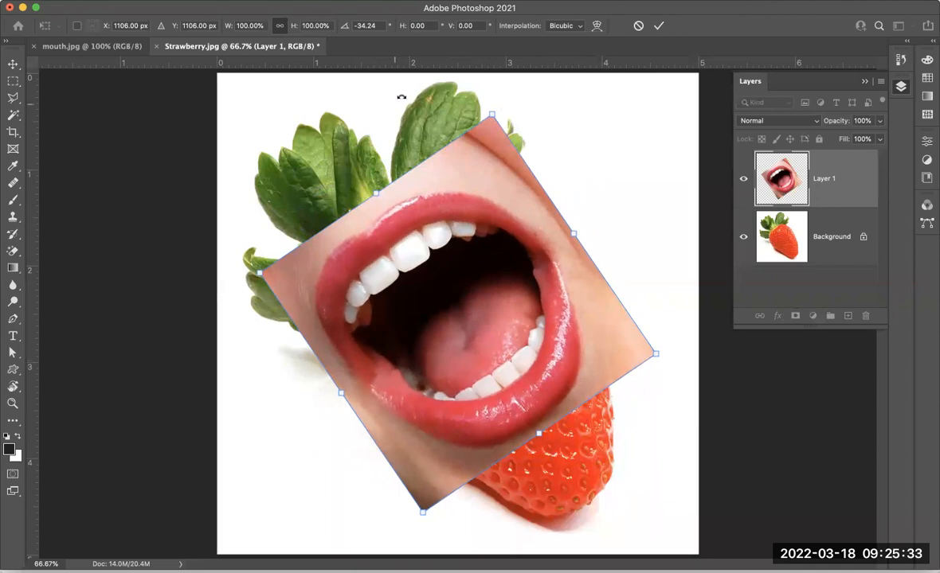
pyautogui.moveTo(499, 99); pyautogui.dragTo(517, 100)
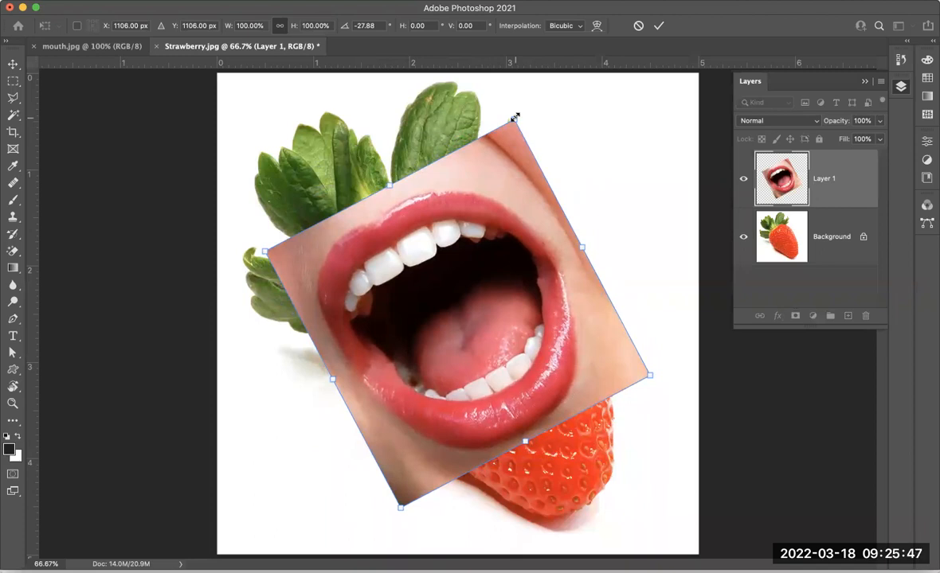
# Scale the mouth layer proportionally to about 72% and move it onto the middle of the strawberry.
pyautogui.moveTo(514, 117); pyautogui.dragTo(460, 220)
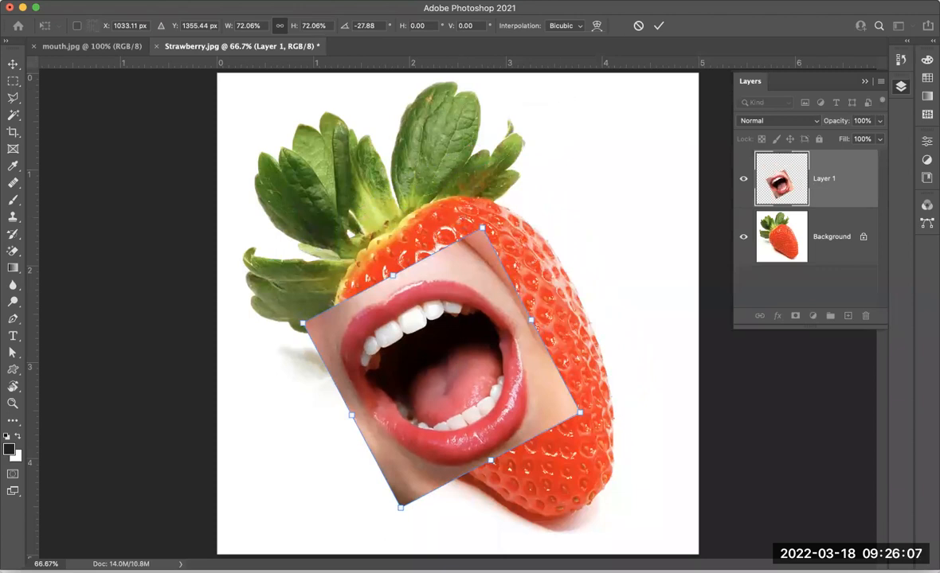
pyautogui.click(658, 27)
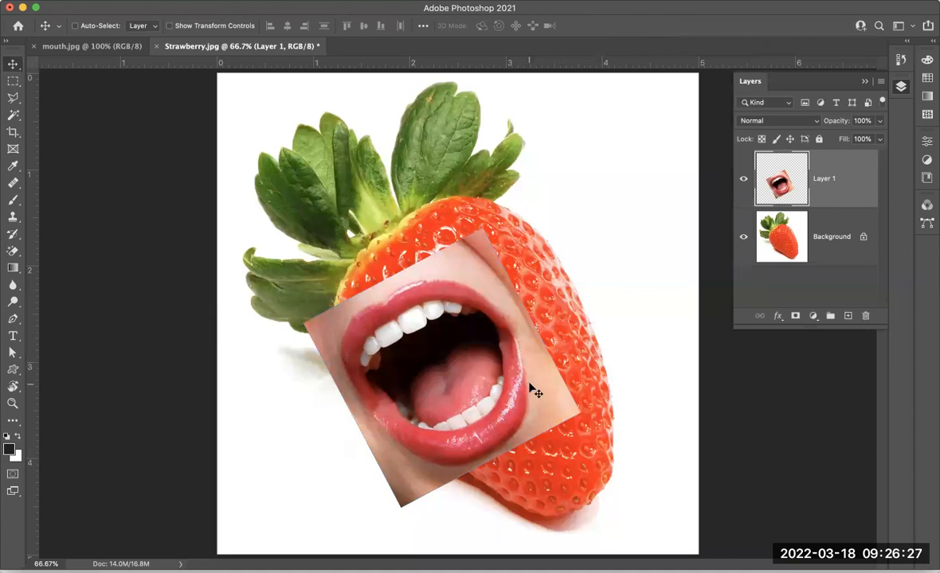
pyautogui.moveTo(485, 360); pyautogui.dragTo(515, 372)
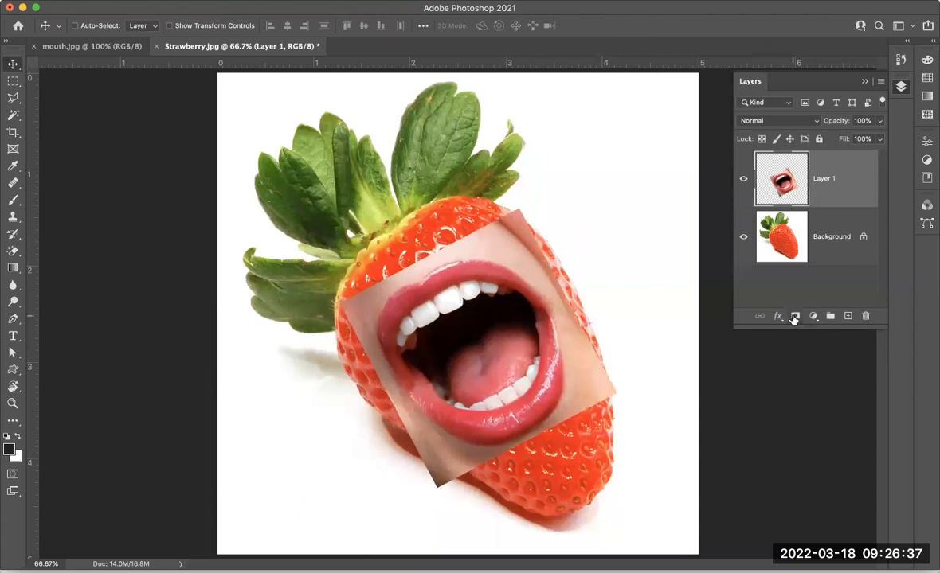
# Add a layer mask to the mouth layer and paint out the skin around the lips with a black brush of size 200.
pyautogui.click(795, 316)
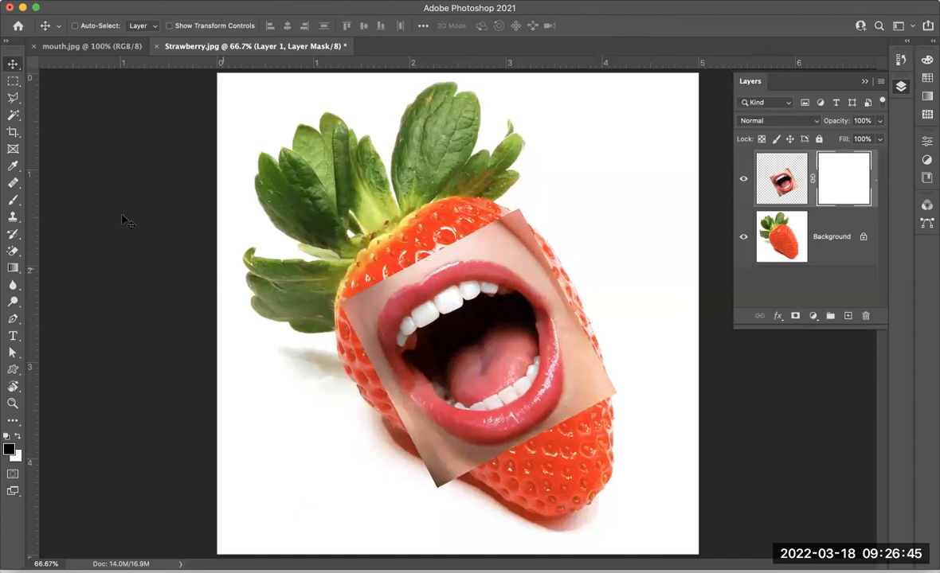
pyautogui.click(12, 199)
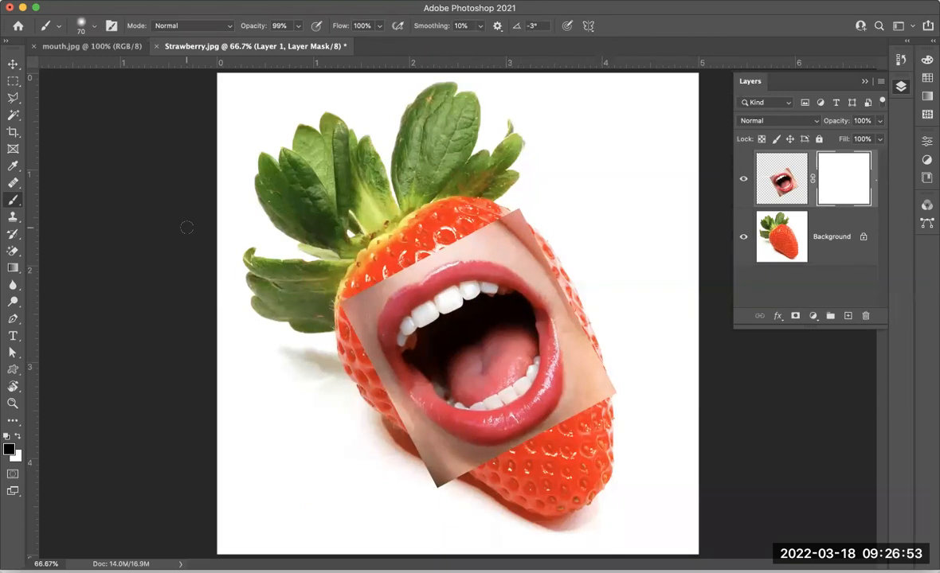
pyautogui.press('x')
pyautogui.press('x')
pyautogui.press(']')
pyautogui.press(']')
pyautogui.press(']')
pyautogui.press(']')
pyautogui.moveTo(529, 247)
pyautogui.mouseDown()
pyautogui.moveTo(468, 212)
pyautogui.moveTo(470, 200)
pyautogui.moveTo(448, 212)
pyautogui.moveTo(465, 231)
pyautogui.moveTo(394, 231)
pyautogui.moveTo(334, 274)
pyautogui.moveTo(355, 313)
pyautogui.moveTo(343, 320)
pyautogui.moveTo(361, 380)
pyautogui.moveTo(428, 472)
pyautogui.moveTo(396, 406)
pyautogui.moveTo(407, 447)
pyautogui.moveTo(496, 427)
pyautogui.moveTo(560, 441)
pyautogui.moveTo(596, 335)
pyautogui.moveTo(585, 298)
pyautogui.moveTo(490, 225)
pyautogui.moveTo(478, 234)
pyautogui.moveTo(552, 276)
pyautogui.moveTo(580, 336)
pyautogui.moveTo(562, 442)
pyautogui.moveTo(514, 421)
pyautogui.moveTo(469, 441)
pyautogui.mouseUp()
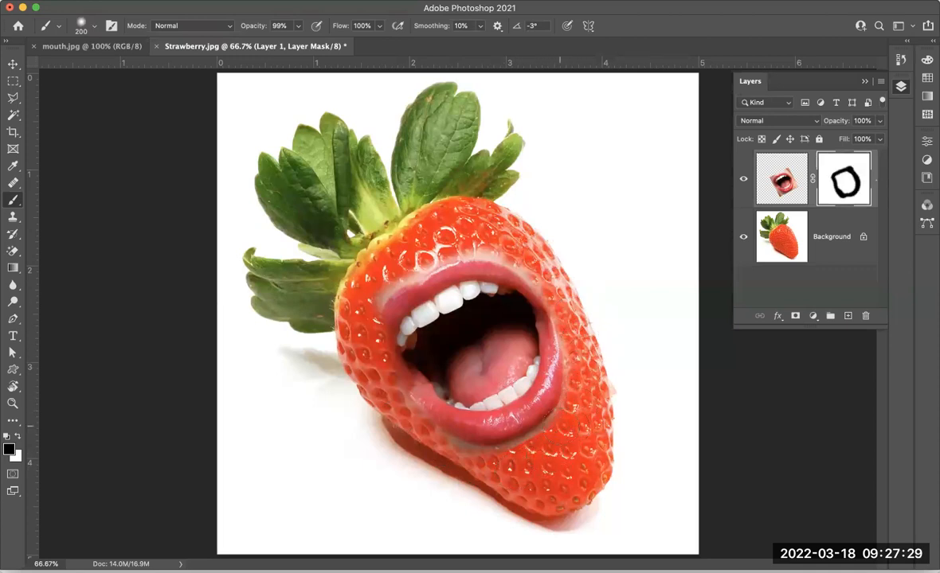
pyautogui.moveTo(550, 432)
pyautogui.mouseDown()
pyautogui.moveTo(511, 452)
pyautogui.moveTo(466, 452)
pyautogui.mouseUp()
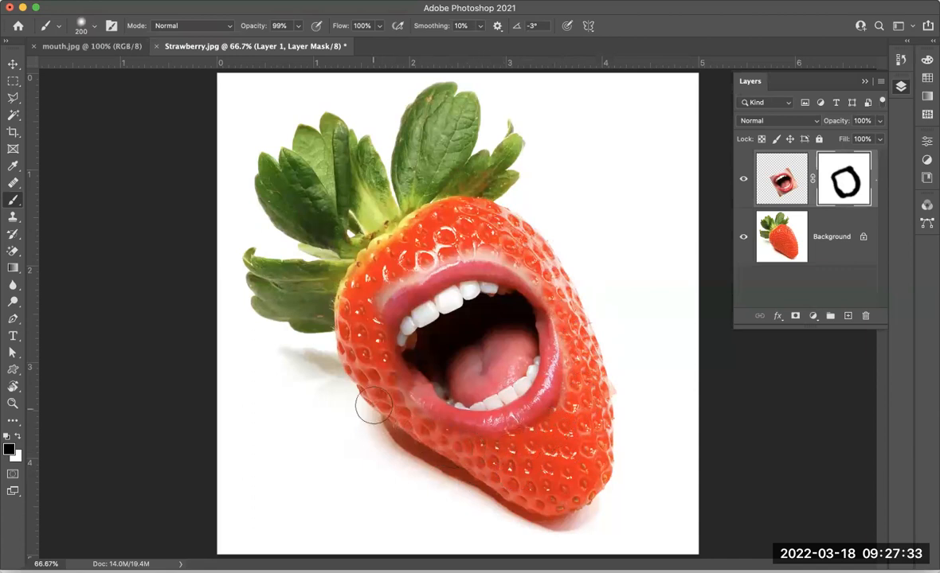
pyautogui.click(382, 282)
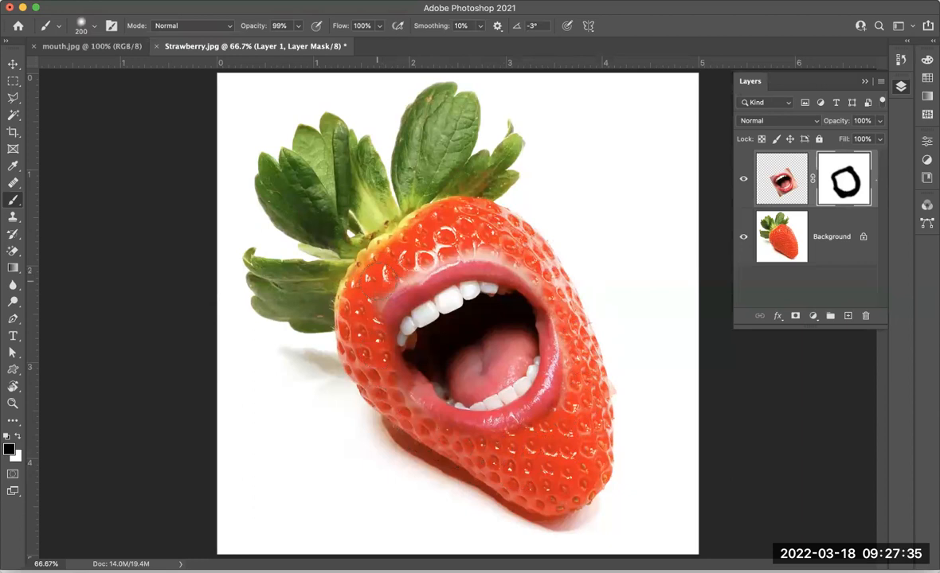
pyautogui.moveTo(402, 268)
pyautogui.mouseDown()
pyautogui.moveTo(370, 243)
pyautogui.moveTo(422, 223)
pyautogui.moveTo(514, 249)
pyautogui.mouseUp()
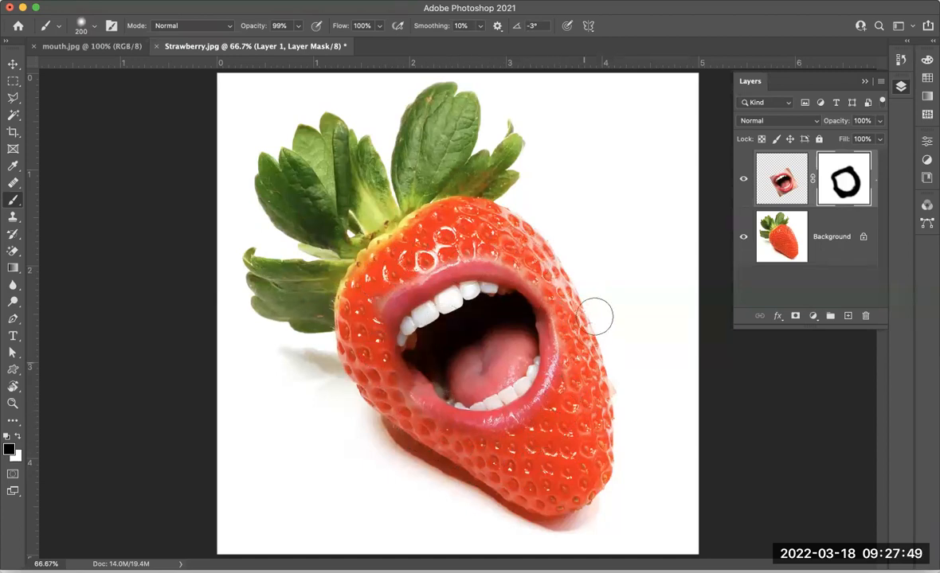
# With a black brush of size 70, mask away the leftover skin along the outer edge of the upper lip on the mouth layer's mask.
pyautogui.press('super+equal')
pyautogui.press('super+equal')
pyautogui.press('[')
pyautogui.press('[')
pyautogui.press('[')
pyautogui.press('[')
pyautogui.press('[')
pyautogui.press('[')
pyautogui.press('[')
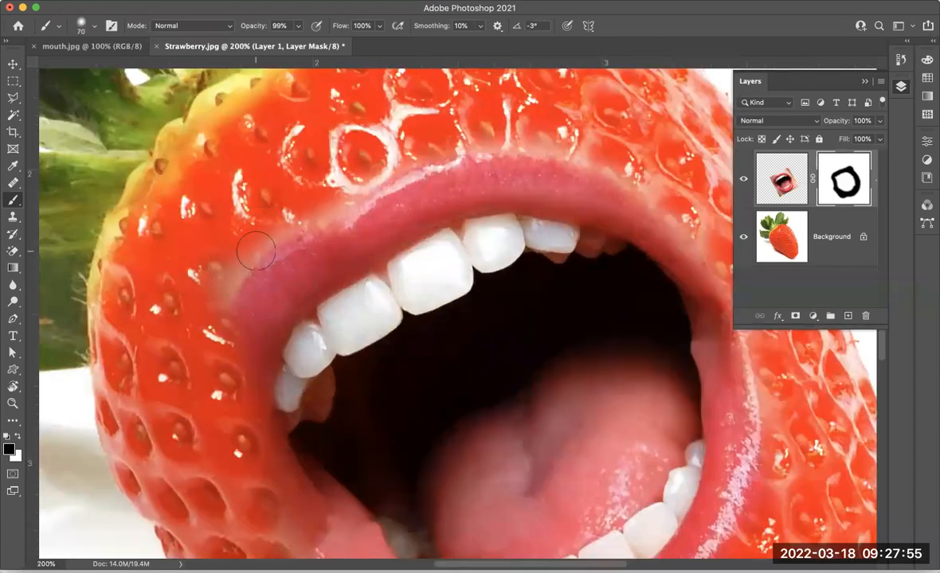
pyautogui.moveTo(253, 250); pyautogui.dragTo(235, 281)
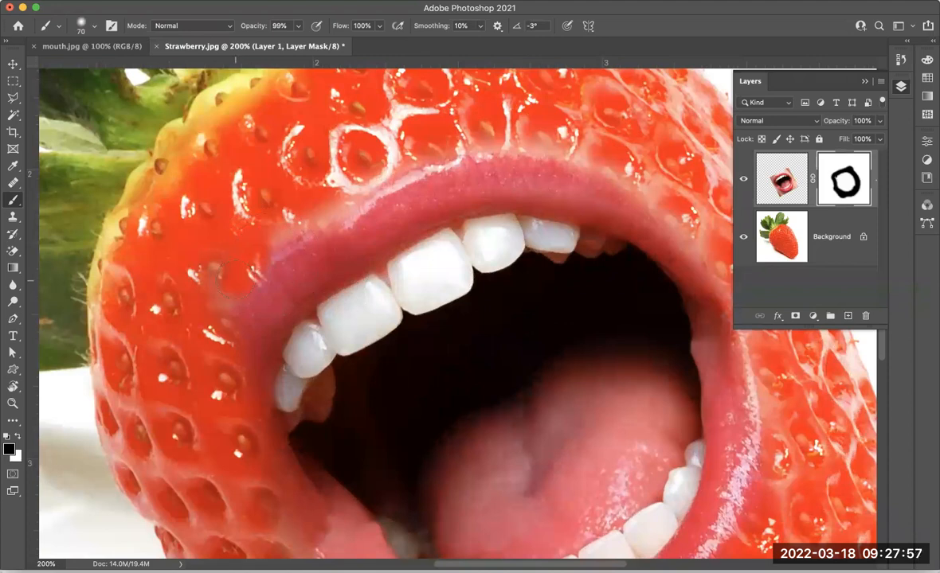
pyautogui.moveTo(275, 237)
pyautogui.mouseDown()
pyautogui.moveTo(376, 176)
pyautogui.moveTo(419, 165)
pyautogui.moveTo(525, 151)
pyautogui.moveTo(589, 169)
pyautogui.mouseUp()
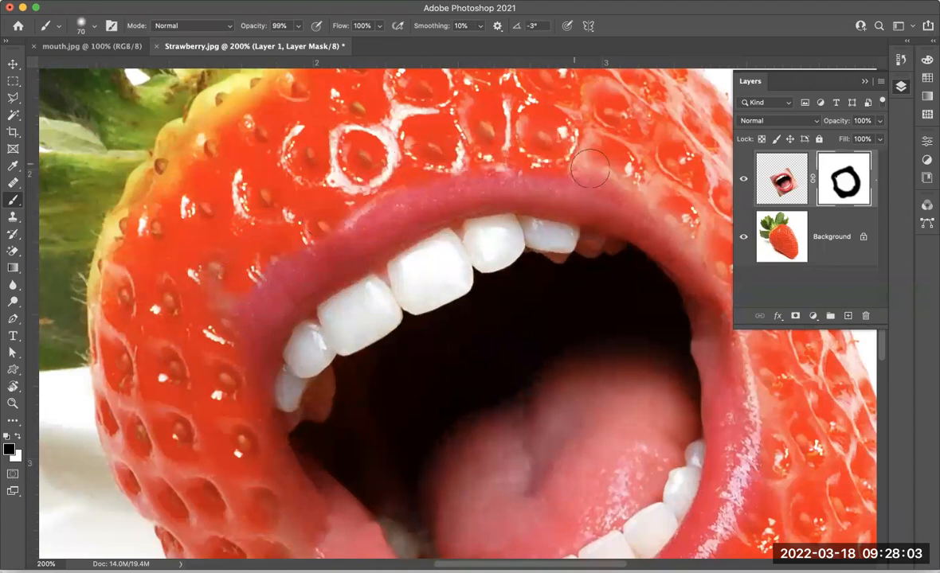
# Paint white on the mask to restore the lip around the mouth corner nearest the leaves.
pyautogui.scroll(-5, 590, 169)
pyautogui.hscroll(5, 589, 169)
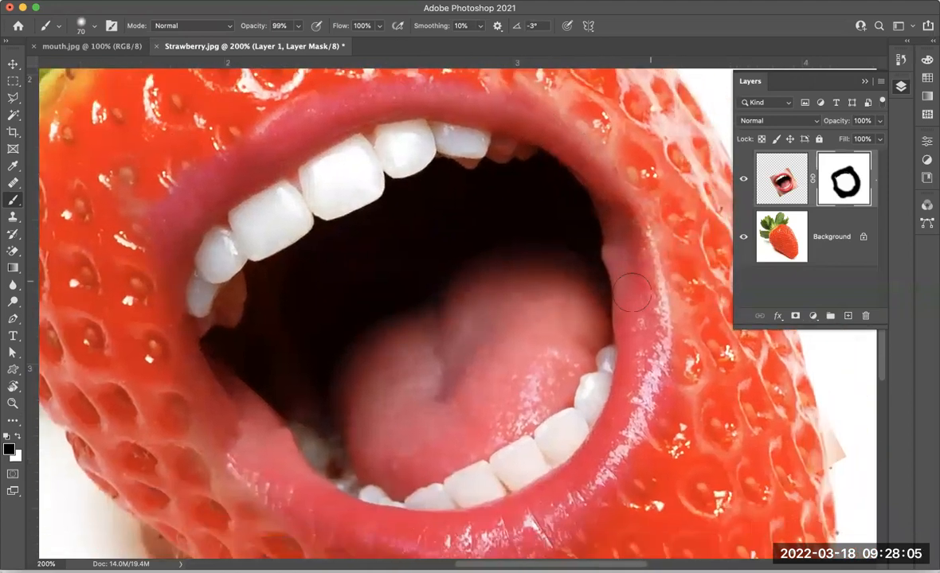
pyautogui.press('x')
pyautogui.moveTo(191, 358)
pyautogui.mouseDown()
pyautogui.moveTo(173, 302)
pyautogui.moveTo(173, 234)
pyautogui.mouseUp()
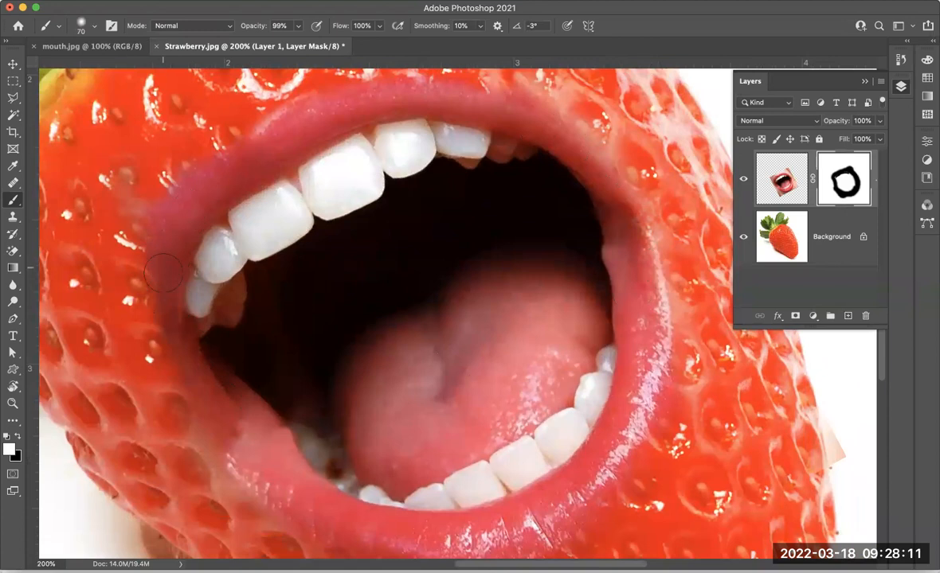
pyautogui.moveTo(163, 274); pyautogui.dragTo(176, 363)
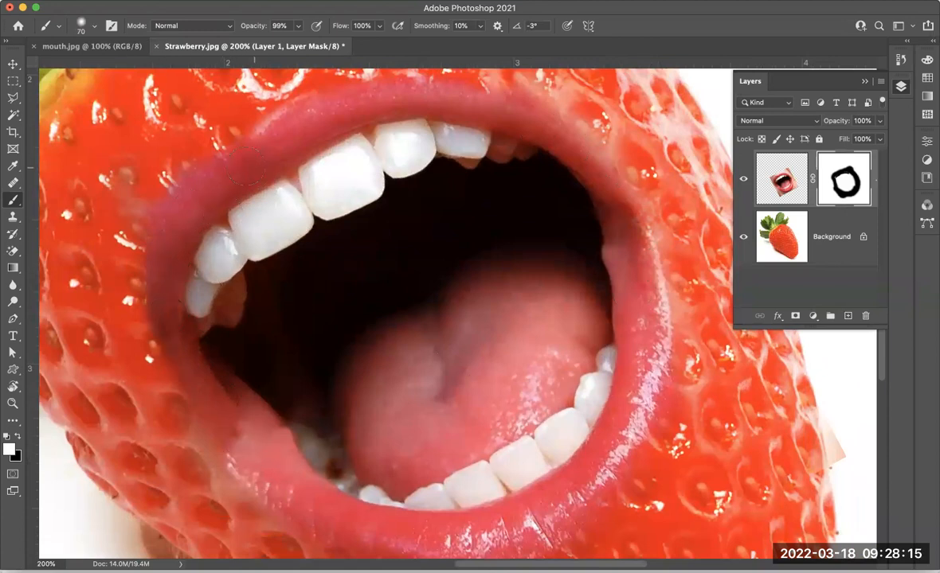
pyautogui.moveTo(158, 279)
pyautogui.mouseDown()
pyautogui.moveTo(148, 302)
pyautogui.moveTo(170, 371)
pyautogui.mouseUp()
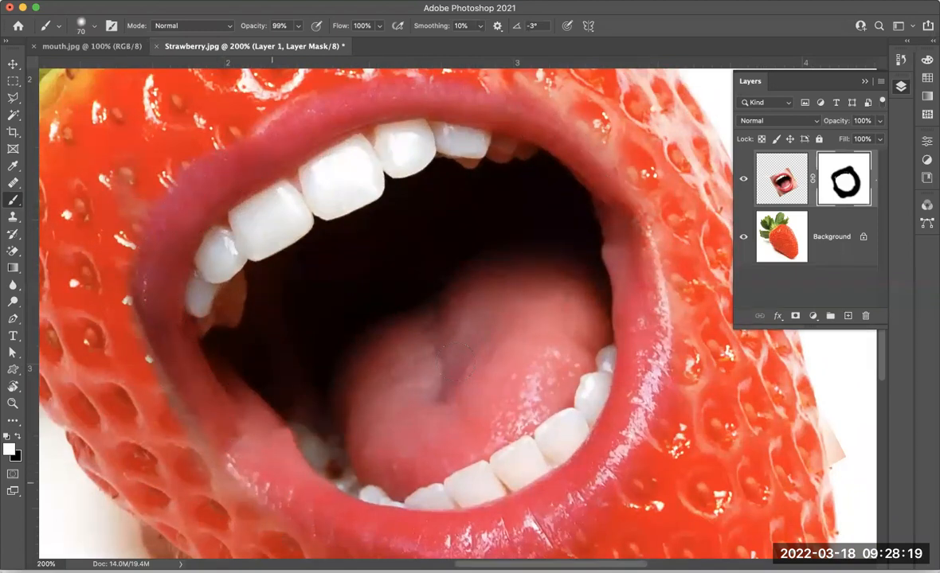
# Restore the outer edge of the upper lip by painting white along it on the mask.
pyautogui.scroll(5, 462, 336)
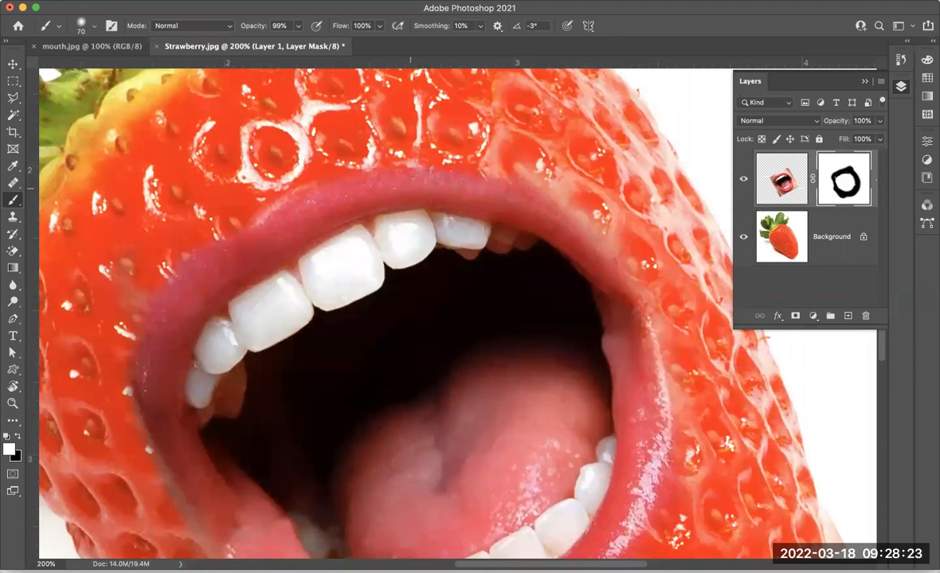
pyautogui.moveTo(450, 159)
pyautogui.mouseDown()
pyautogui.moveTo(317, 158)
pyautogui.moveTo(263, 182)
pyautogui.moveTo(213, 225)
pyautogui.mouseUp()
pyautogui.moveTo(145, 350); pyautogui.dragTo(142, 388)
# Paint black on the mask outside the lip on the side away from the leaves to remove its remaining skin, and view the whole image.
pyautogui.press('x')
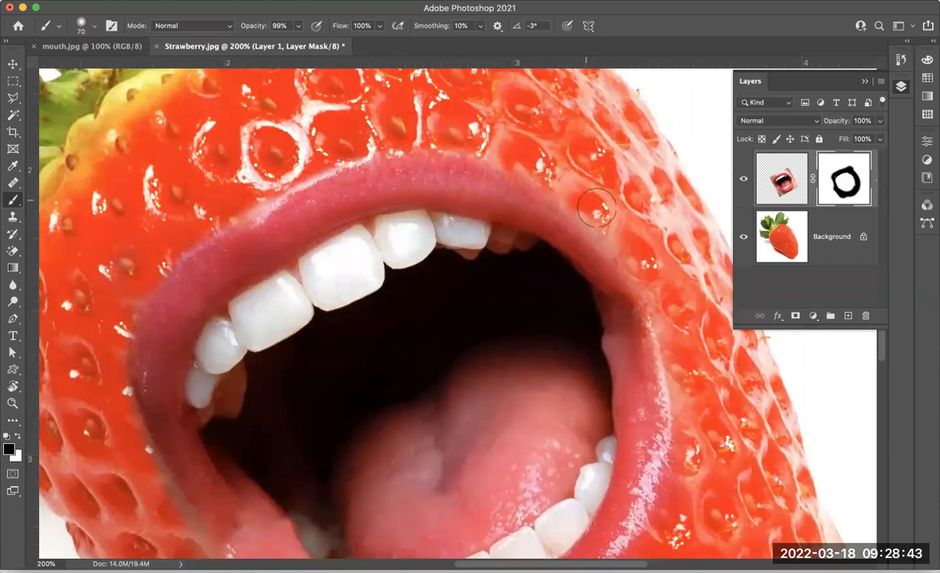
pyautogui.moveTo(657, 261); pyautogui.dragTo(688, 404)
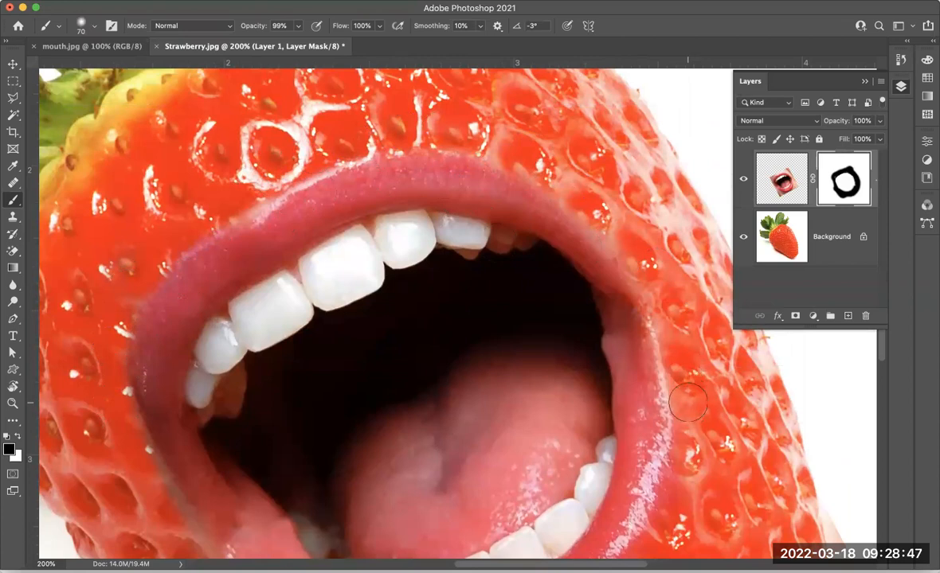
pyautogui.scroll(-5, 688, 404)
pyautogui.hscroll(1, 688, 404)
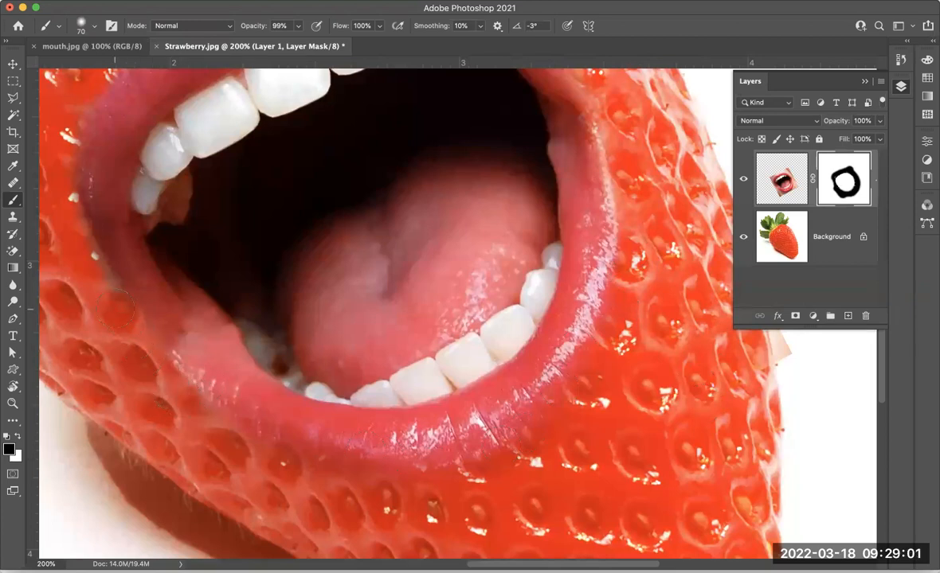
pyautogui.press('super+0')
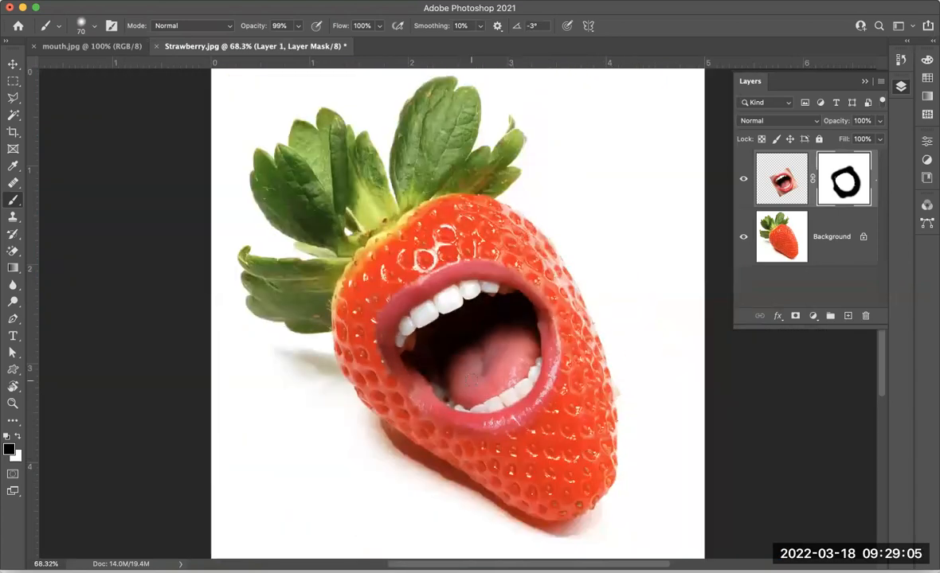
# Try the Multiply blend mode on the mouth layer and set it back to Normal.
pyautogui.click(771, 120)
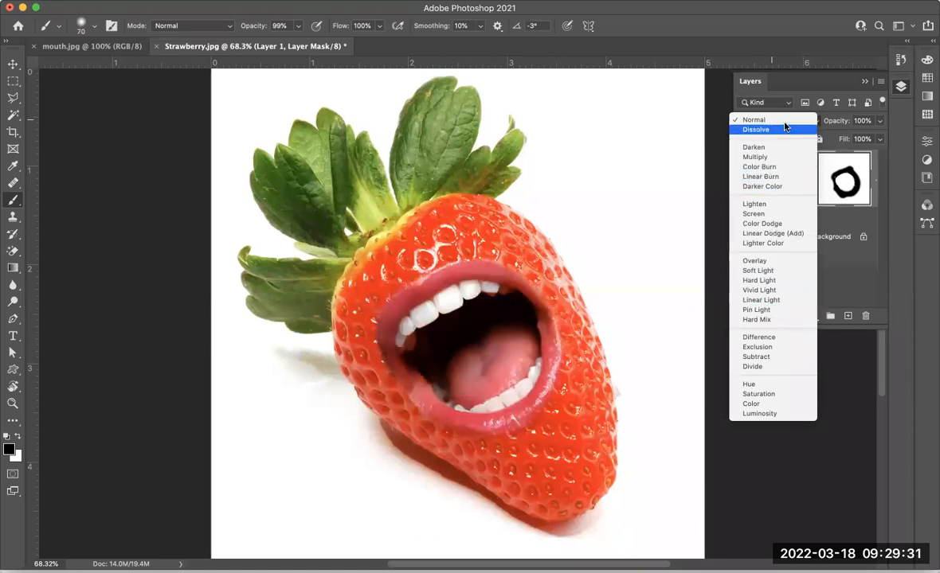
pyautogui.click(757, 119)
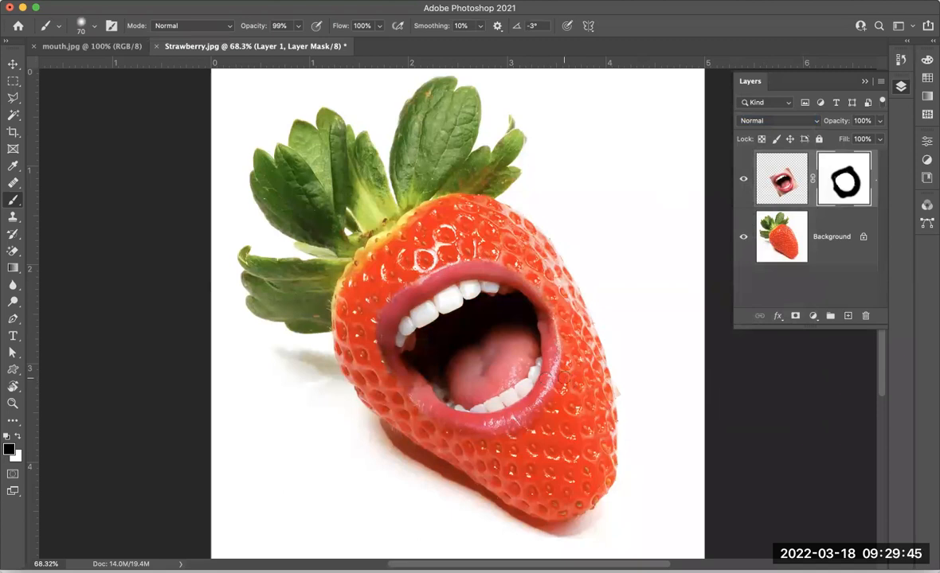
pyautogui.click(763, 121)
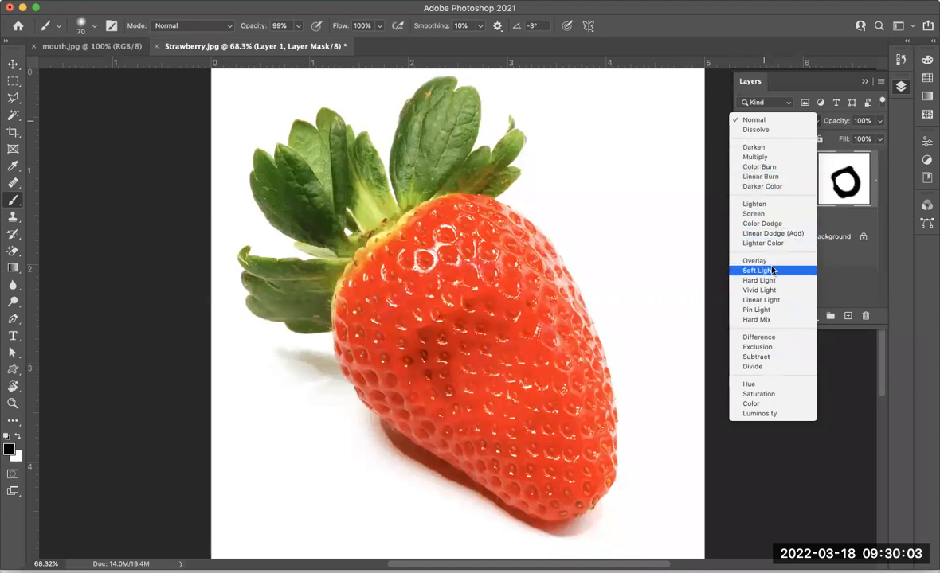
pyautogui.click(778, 159)
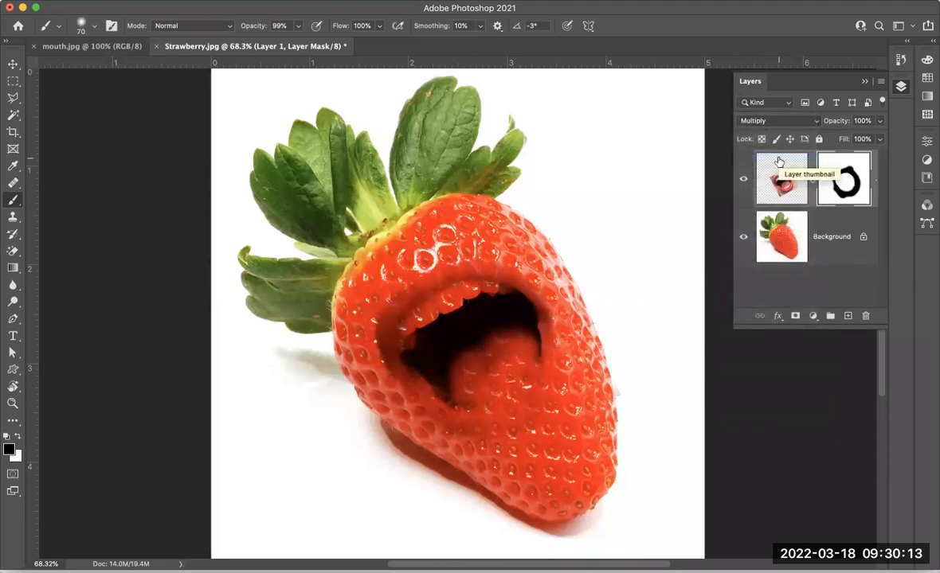
pyautogui.click(753, 121)
pyautogui.click(755, 79)
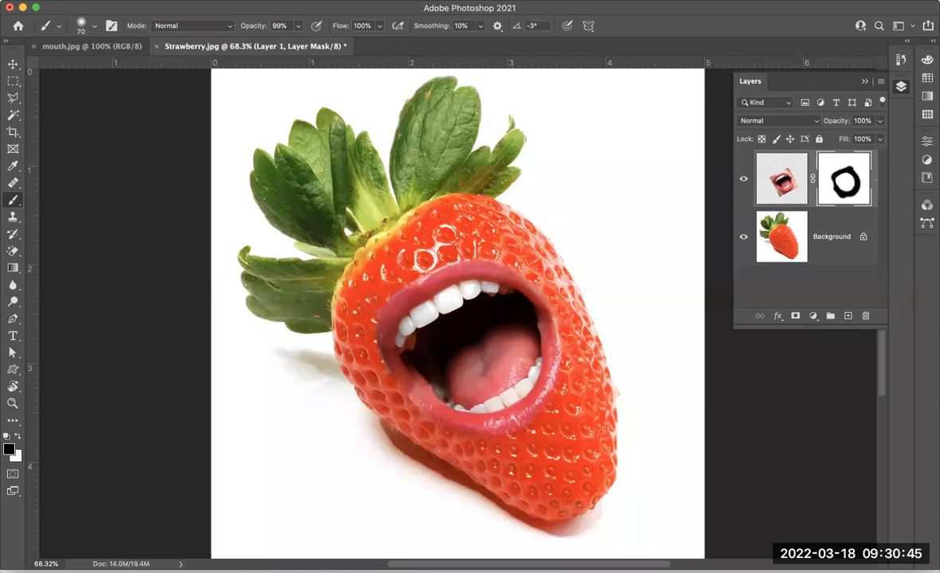
# Save the layered composite as KingStrawberry.psd with Maximize Compatibility on, and close it and mouth.jpg.
pyautogui.click(101, 0)
pyautogui.click(118, 141)
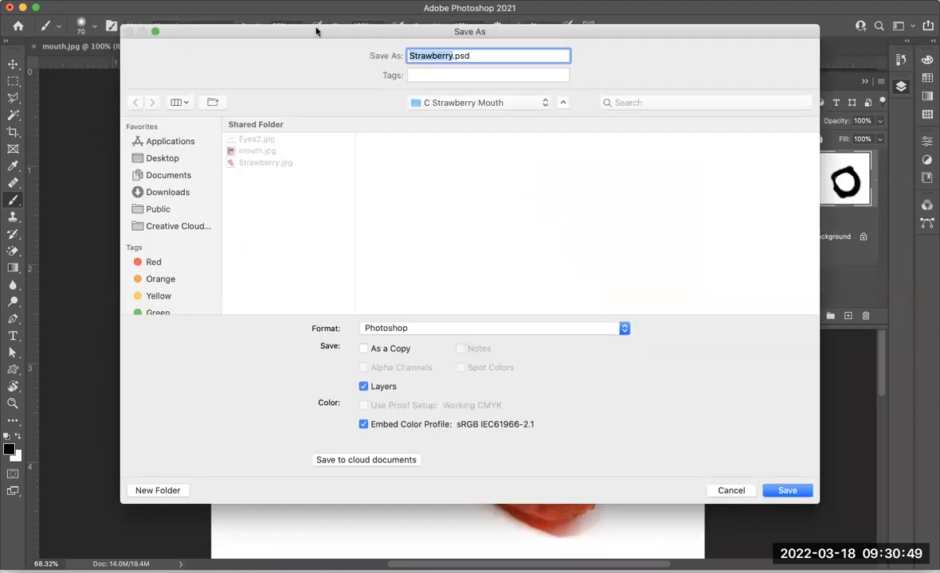
pyautogui.press('Left')
pyautogui.write('King')
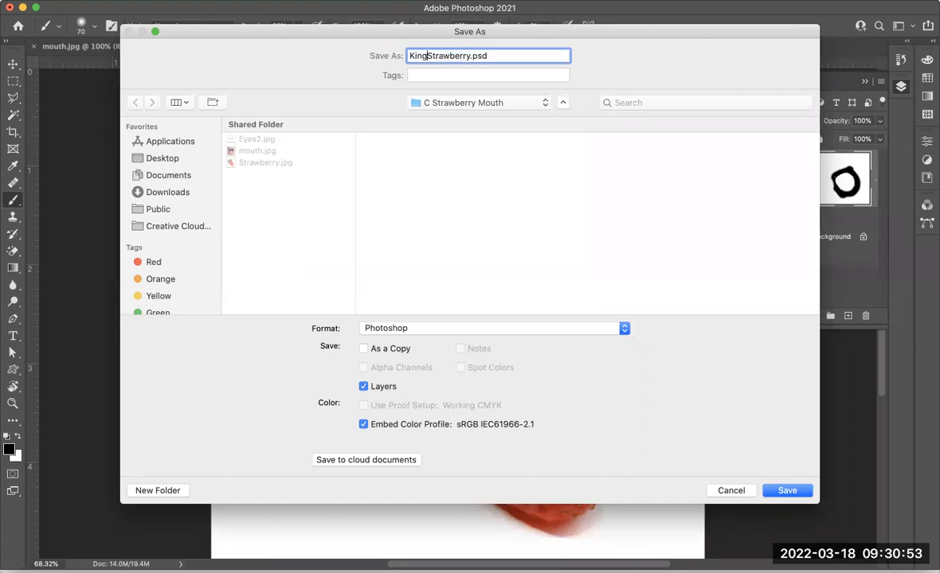
pyautogui.press('Return')
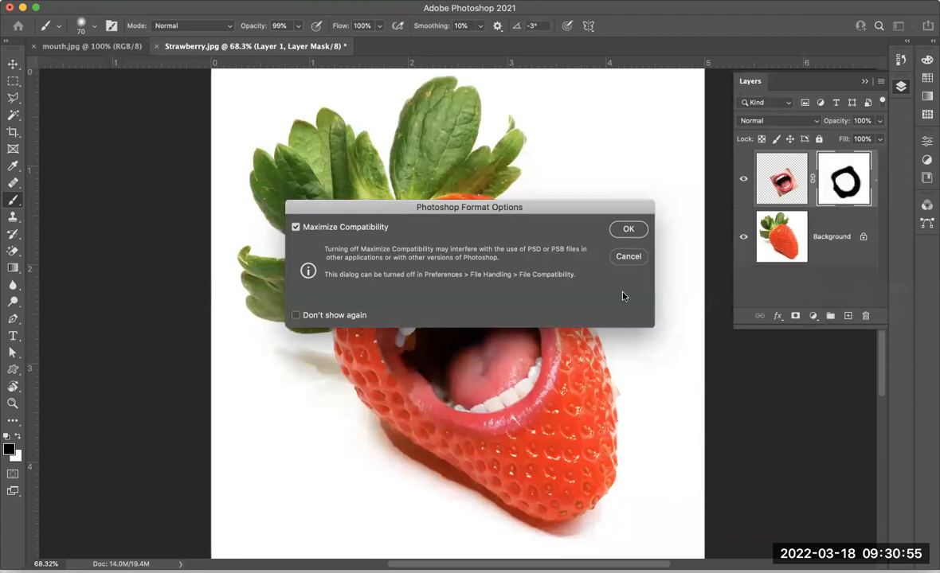
pyautogui.click(628, 229)
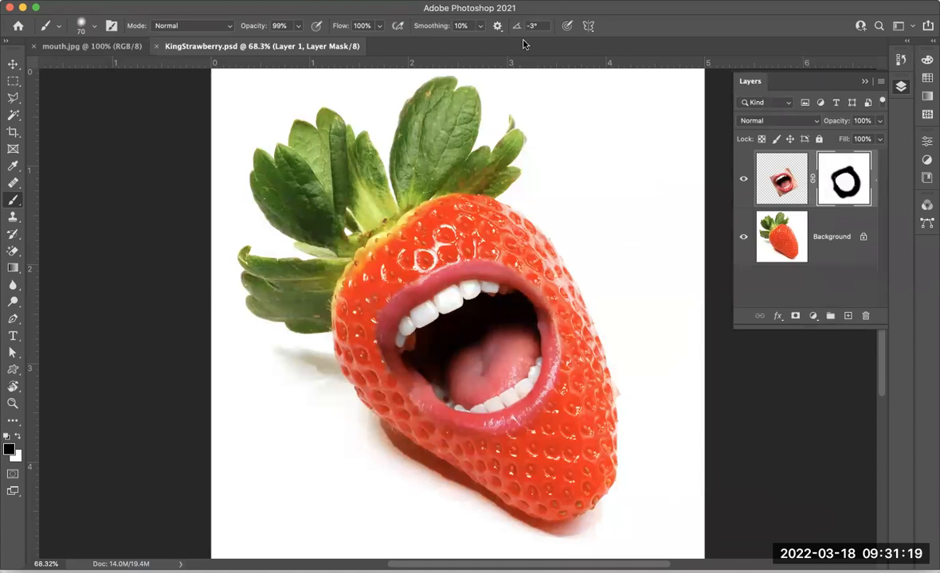
pyautogui.press('super+w')
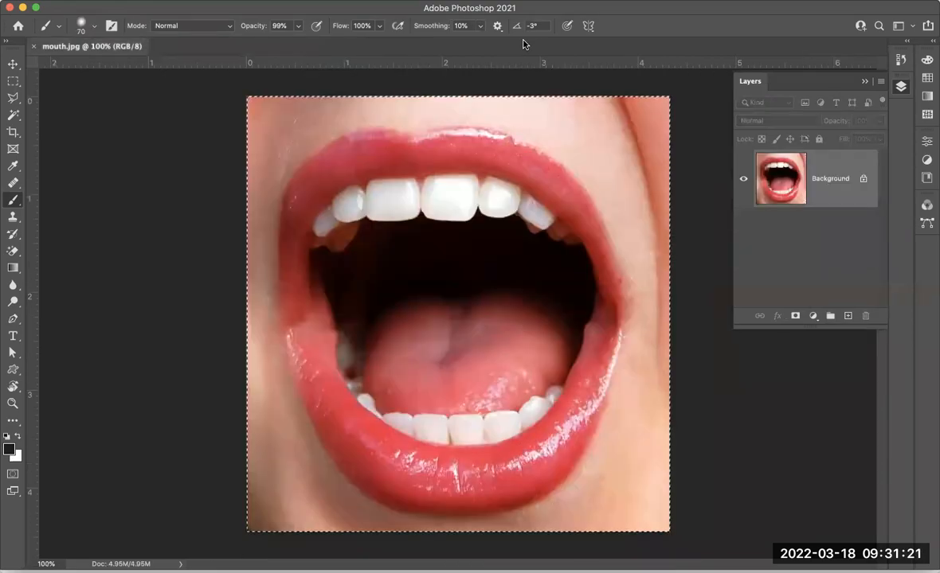
pyautogui.press('super+w')
# Open clouds.jpg, desert.jpg and lion.png together from the D Desert folder inside 4 Layer Mask.
pyautogui.click(102, 1)
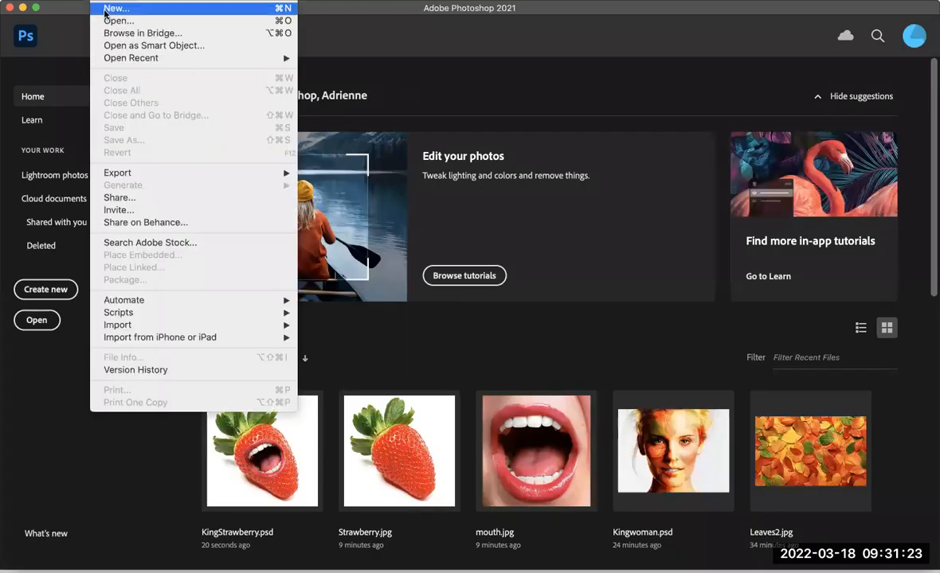
pyautogui.click(105, 22)
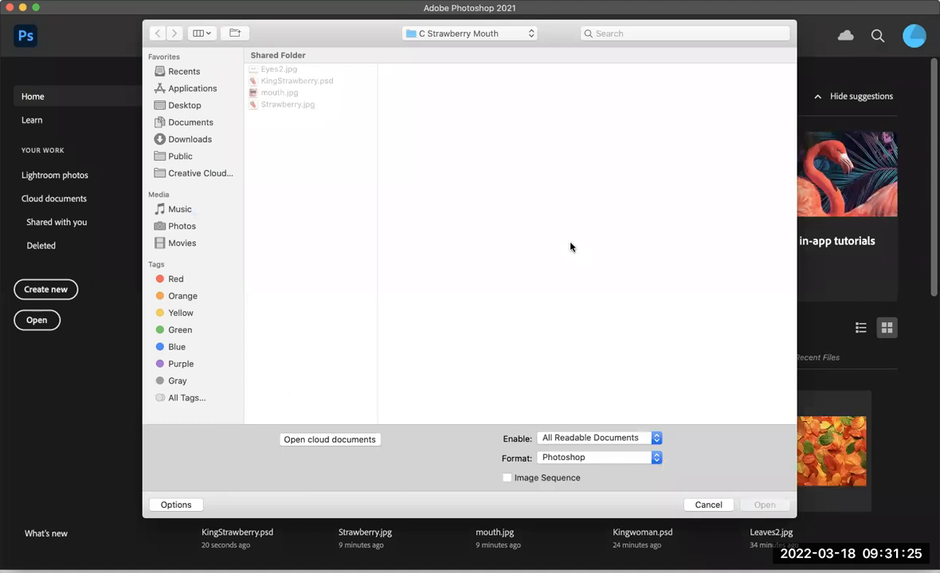
pyautogui.click(491, 51)
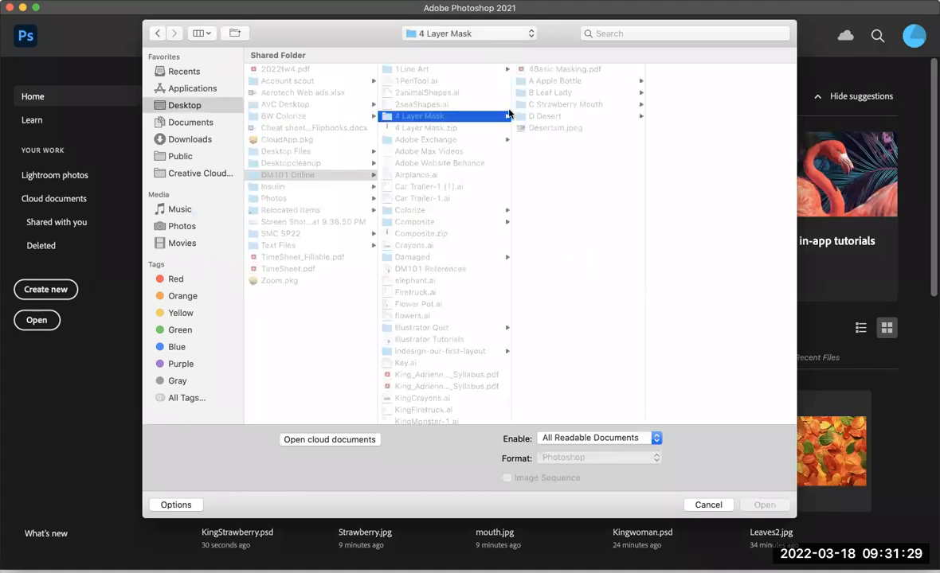
pyautogui.click(549, 116)
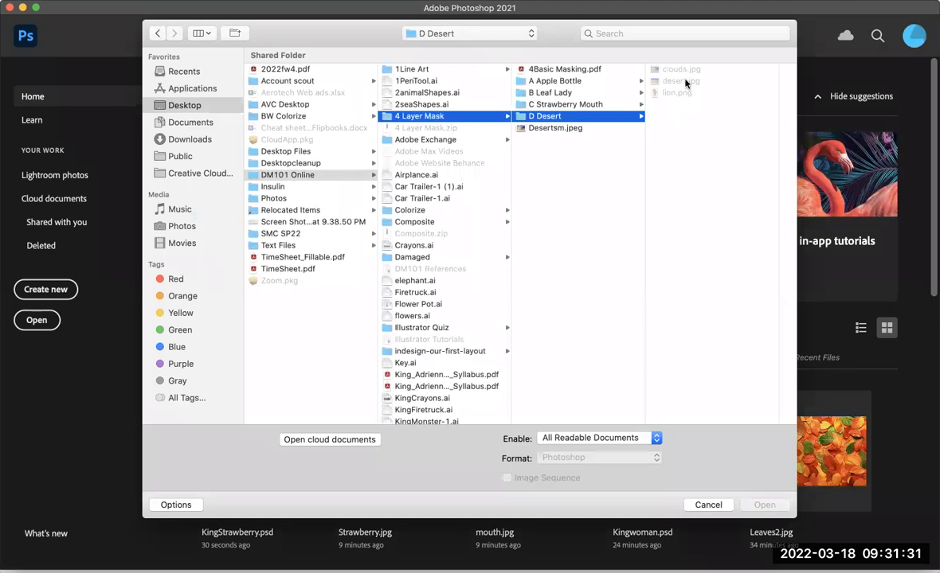
pyautogui.click(680, 70)
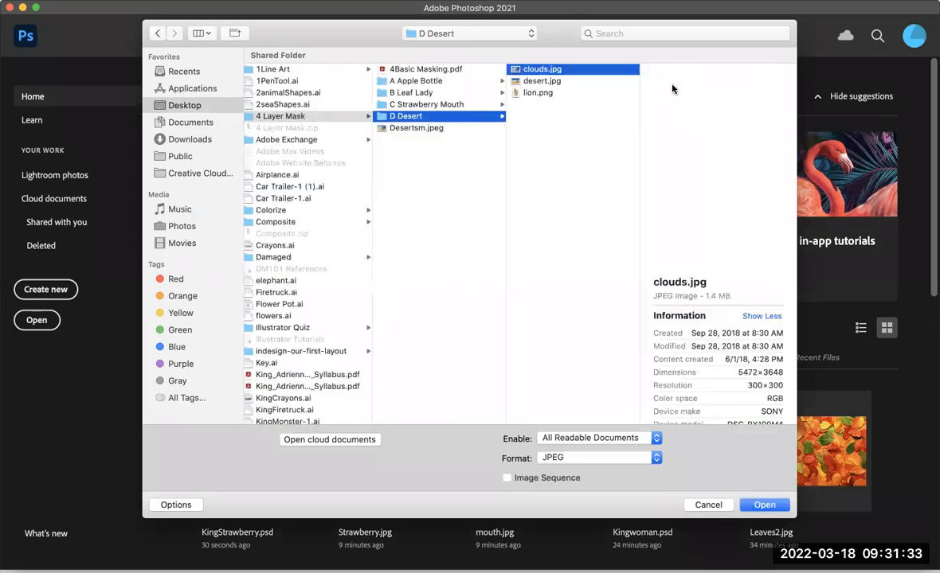
pyautogui.keyDown('shift'); pyautogui.click(559, 81); pyautogui.keyUp('shift')
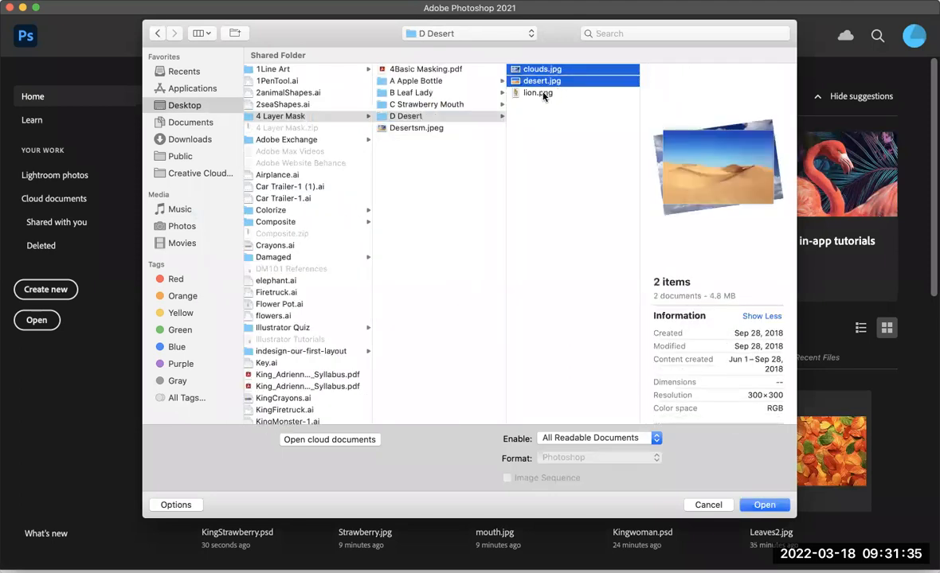
pyautogui.keyDown('shift'); pyautogui.click(544, 93); pyautogui.keyUp('shift')
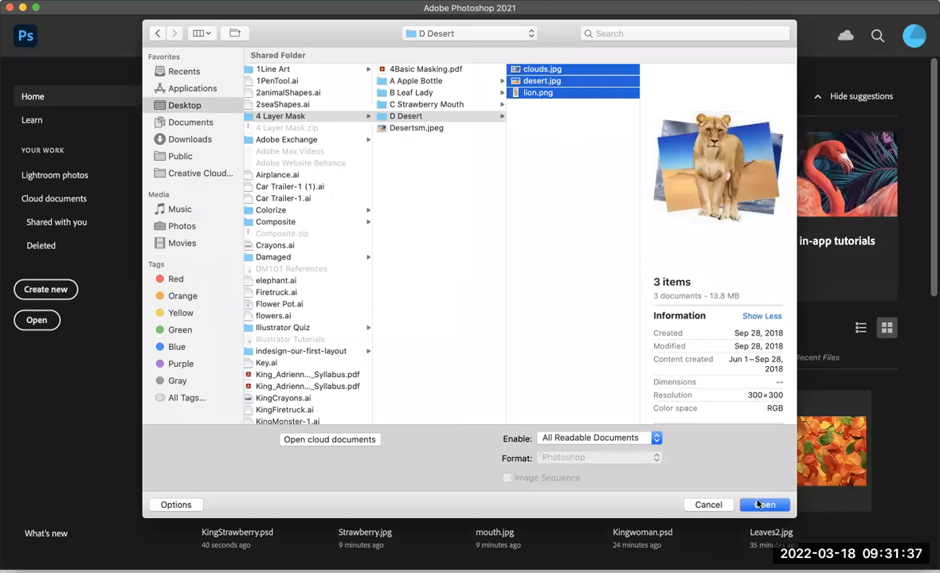
pyautogui.click(759, 505)
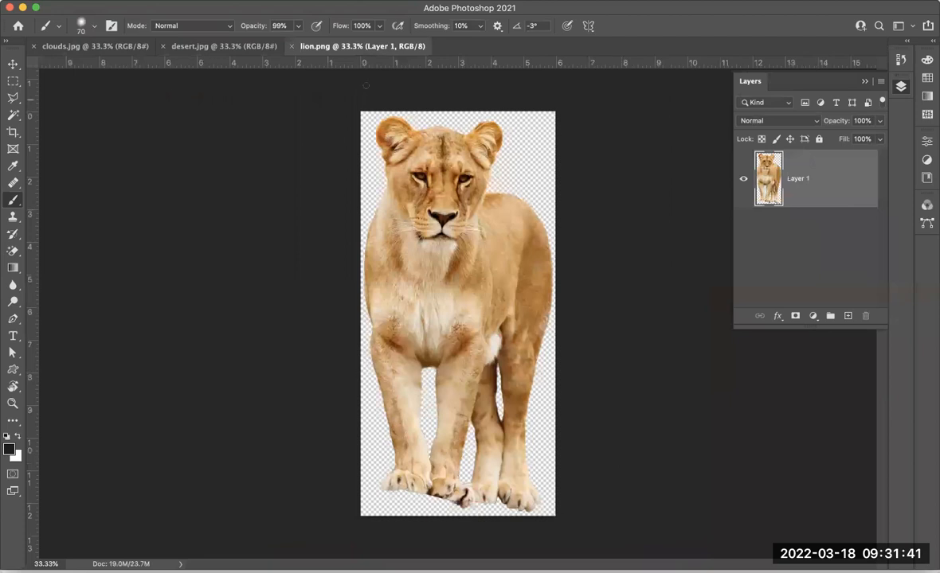
# Look through the open desert, lion and clouds images.
pyautogui.click(203, 48)
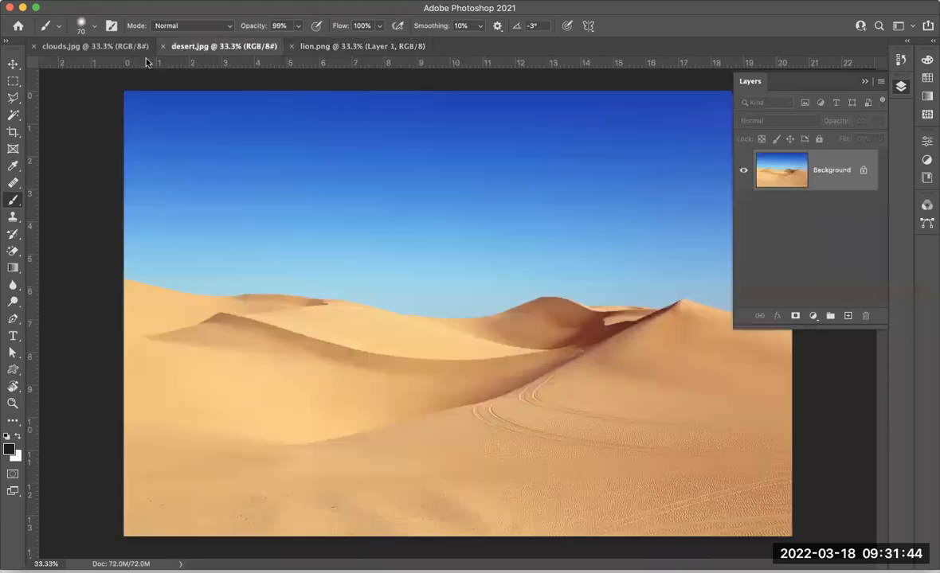
pyautogui.click(319, 46)
pyautogui.click(228, 48)
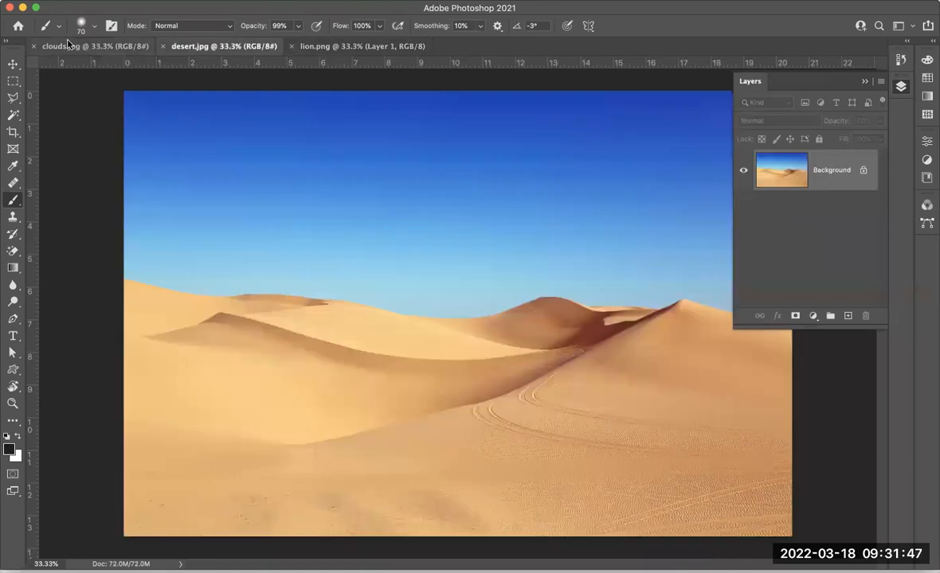
pyautogui.click(80, 48)
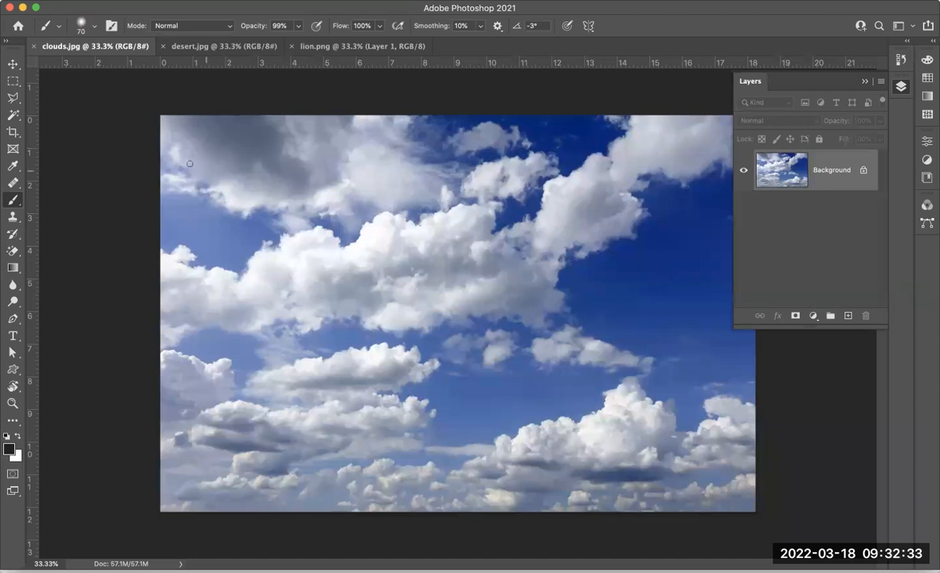
# Copy the entire desert image and paste it into clouds.jpg as a layer above the clouds.
pyautogui.click(227, 48)
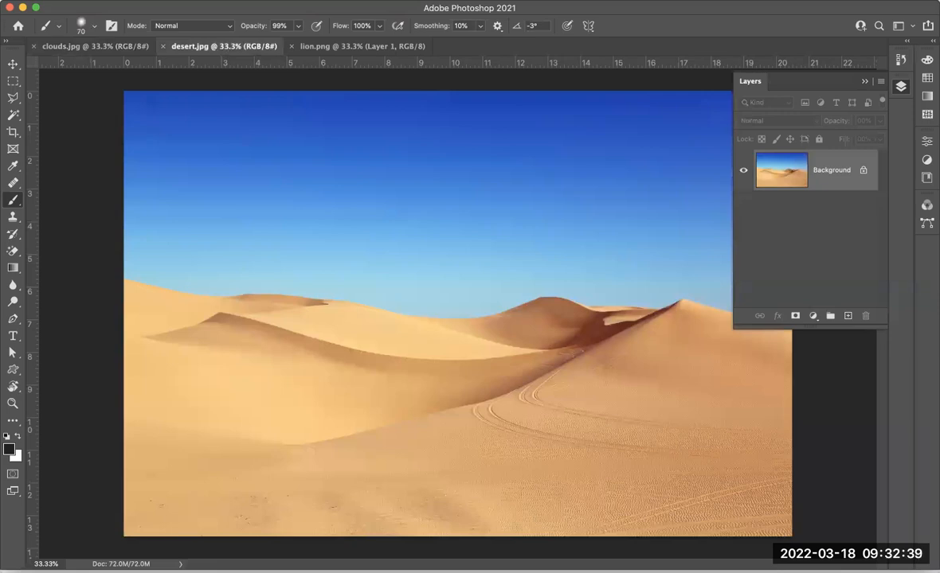
pyautogui.click(239, 0)
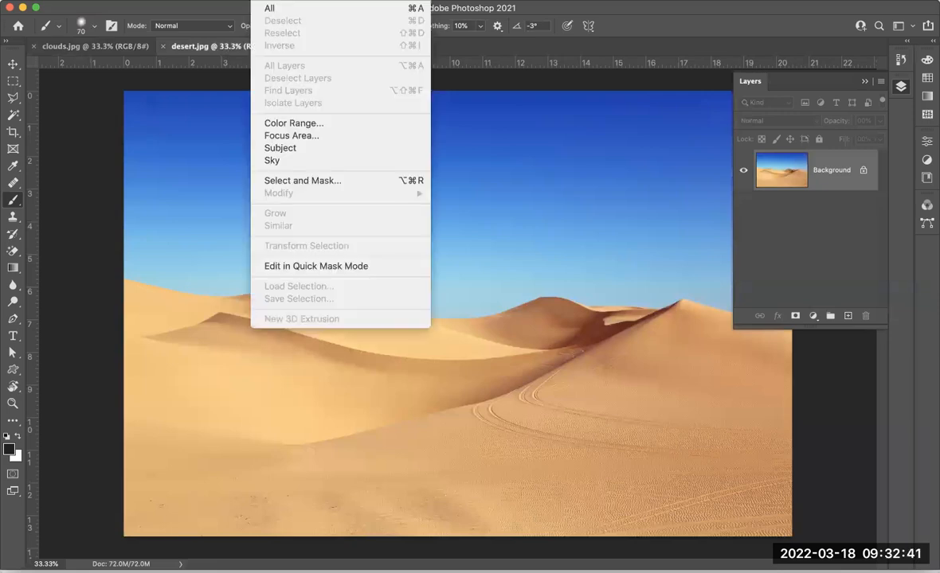
pyautogui.click(274, 8)
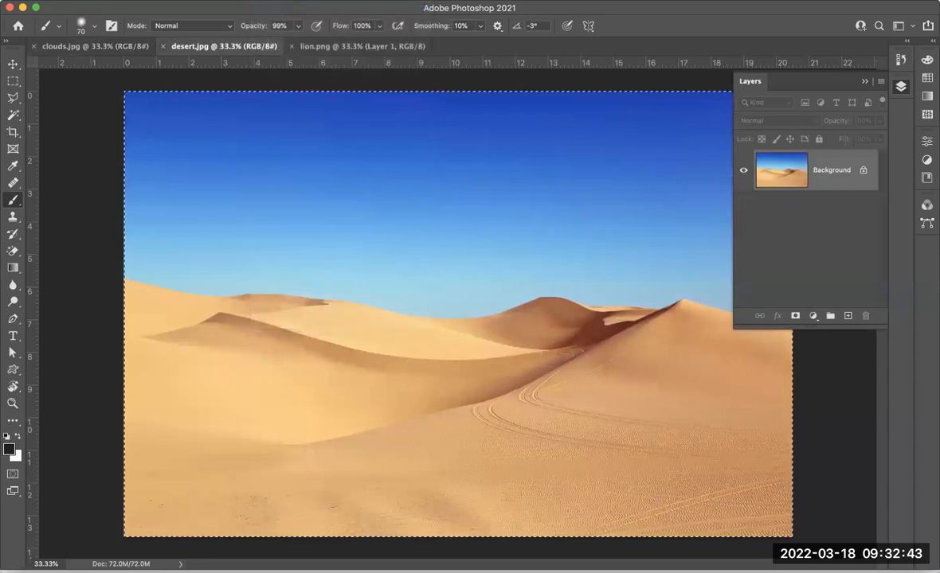
pyautogui.click(136, 0)
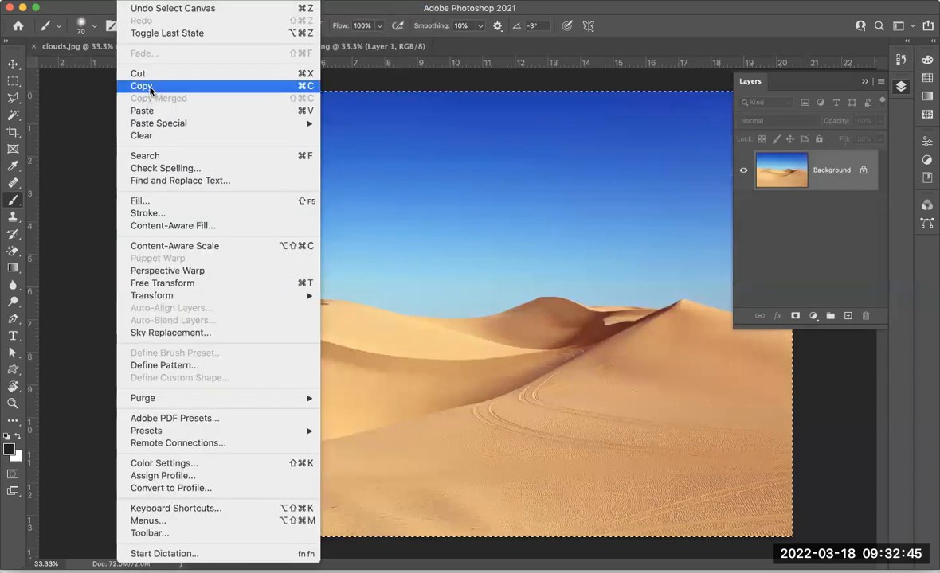
pyautogui.click(143, 86)
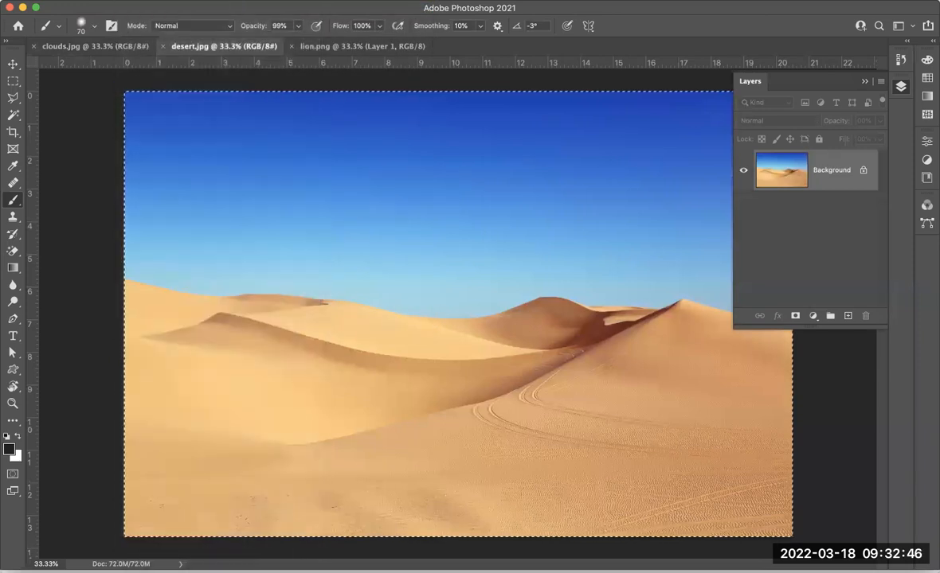
pyautogui.click(107, 46)
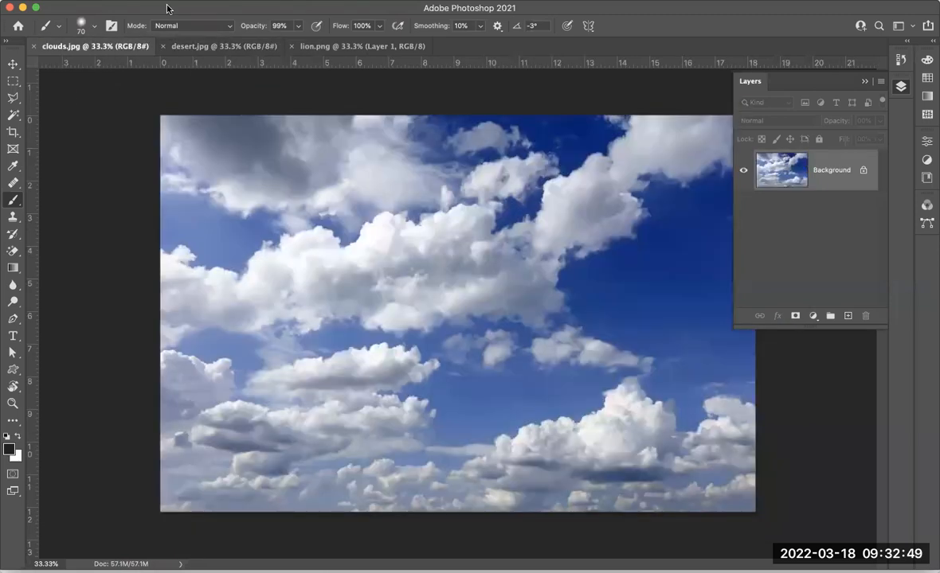
pyautogui.click(131, 0)
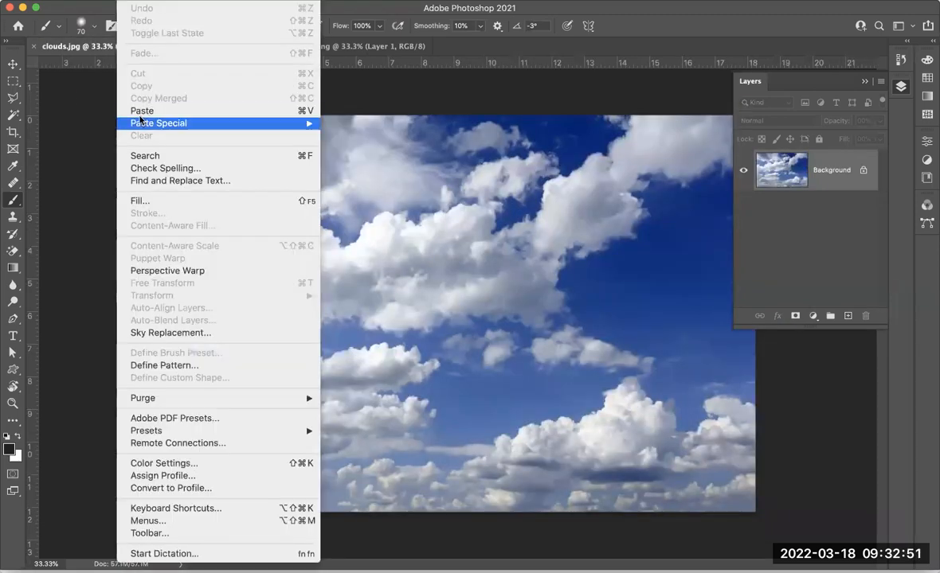
pyautogui.click(142, 111)
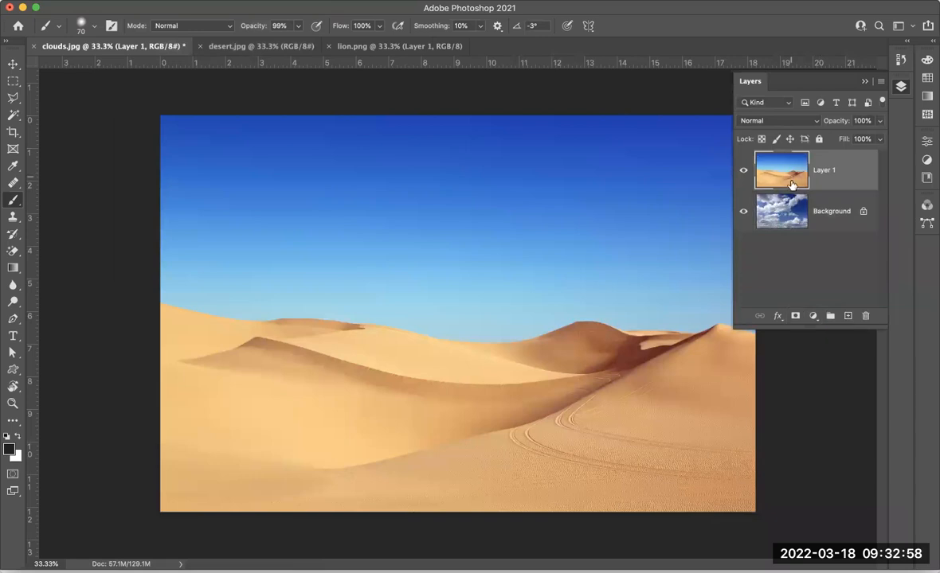
# Add a layer mask to the desert layer and paint black with a 500 px brush across its upper sky to reveal clouds.
pyautogui.click(795, 317)
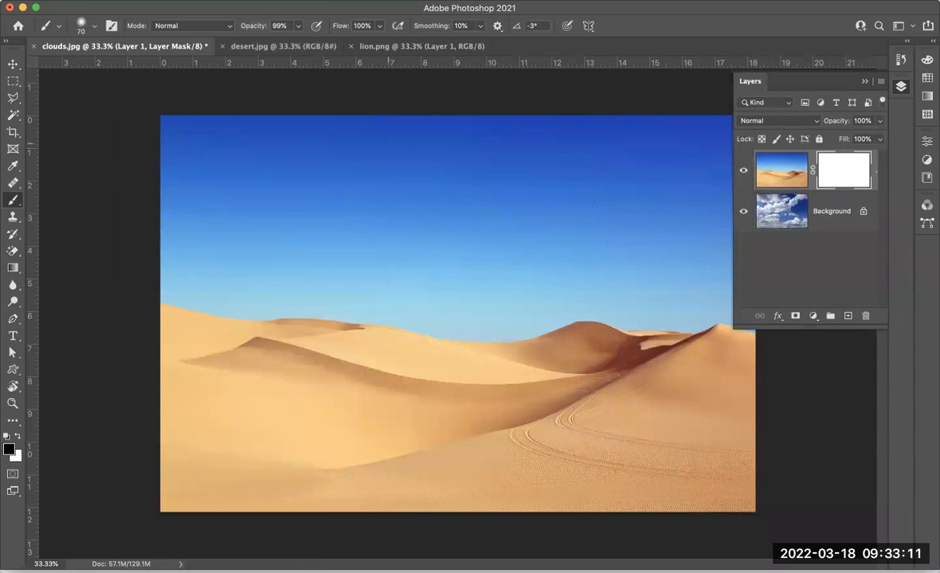
pyautogui.press(']')
pyautogui.press(']')
pyautogui.press(']')
pyautogui.press(']')
pyautogui.press(']')
pyautogui.press(']')
pyautogui.press(']')
pyautogui.moveTo(406, 148)
pyautogui.mouseDown()
pyautogui.moveTo(438, 150)
pyautogui.moveTo(356, 112)
pyautogui.moveTo(478, 132)
pyautogui.mouseUp()
pyautogui.moveTo(255, 129)
pyautogui.mouseDown()
pyautogui.moveTo(146, 146)
pyautogui.moveTo(212, 135)
pyautogui.moveTo(167, 168)
pyautogui.moveTo(202, 154)
pyautogui.moveTo(152, 130)
pyautogui.moveTo(186, 240)
pyautogui.moveTo(203, 220)
pyautogui.moveTo(179, 246)
pyautogui.moveTo(190, 242)
pyautogui.moveTo(180, 262)
pyautogui.moveTo(199, 283)
pyautogui.moveTo(258, 282)
pyautogui.moveTo(276, 261)
pyautogui.moveTo(188, 220)
pyautogui.moveTo(247, 263)
pyautogui.moveTo(252, 188)
pyautogui.moveTo(264, 171)
pyautogui.moveTo(447, 174)
pyautogui.moveTo(592, 139)
pyautogui.moveTo(640, 146)
pyautogui.moveTo(494, 125)
pyautogui.moveTo(637, 136)
pyautogui.mouseUp()
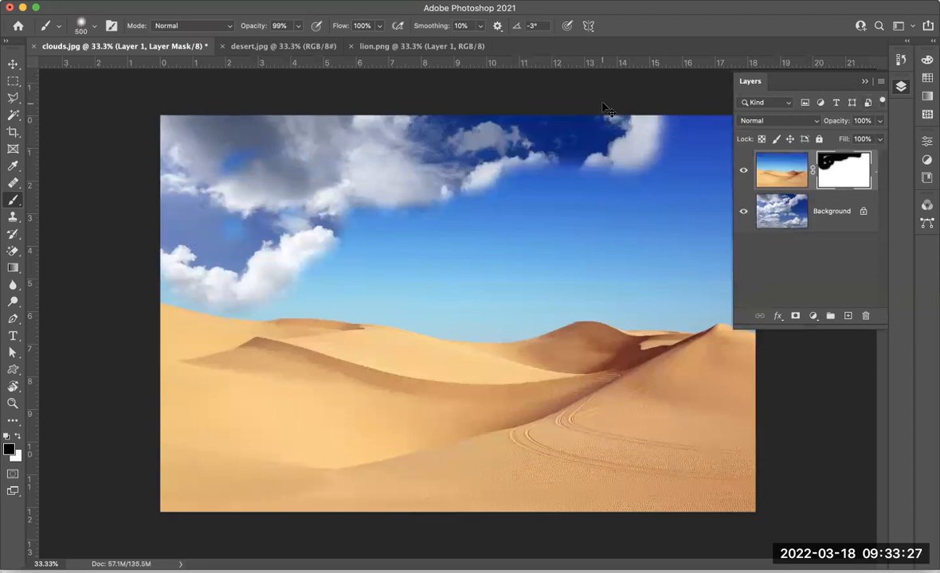
# Paint black on the mask over the remaining blue desert sky down to the dune horizon.
pyautogui.press('super+minus')
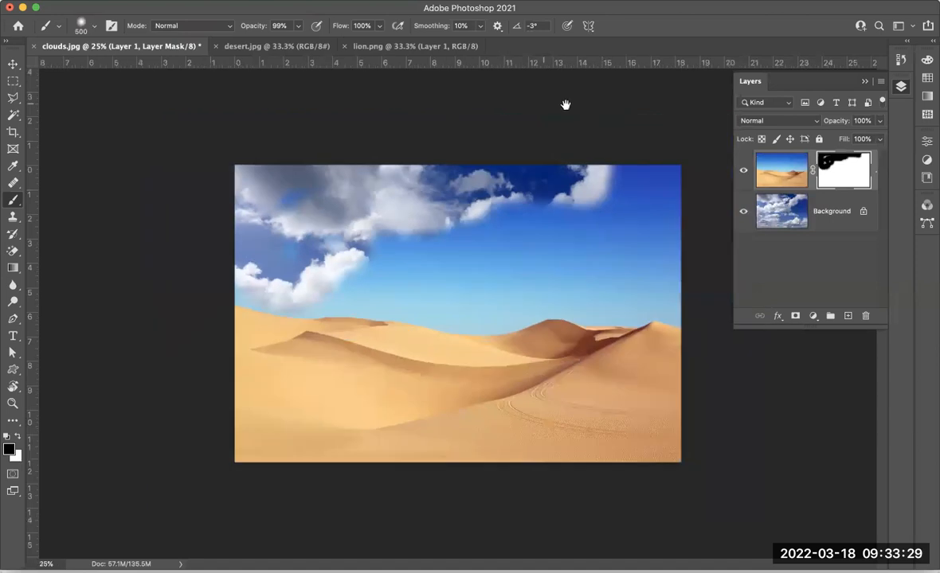
pyautogui.moveTo(660, 182)
pyautogui.mouseDown()
pyautogui.moveTo(573, 172)
pyautogui.moveTo(606, 189)
pyautogui.moveTo(669, 195)
pyautogui.moveTo(639, 211)
pyautogui.moveTo(676, 309)
pyautogui.moveTo(660, 284)
pyautogui.moveTo(667, 203)
pyautogui.moveTo(671, 241)
pyautogui.moveTo(427, 237)
pyautogui.moveTo(535, 230)
pyautogui.moveTo(541, 214)
pyautogui.moveTo(623, 225)
pyautogui.moveTo(635, 217)
pyautogui.moveTo(494, 223)
pyautogui.moveTo(412, 268)
pyautogui.moveTo(380, 274)
pyautogui.moveTo(374, 253)
pyautogui.moveTo(401, 262)
pyautogui.moveTo(398, 253)
pyautogui.moveTo(349, 293)
pyautogui.moveTo(308, 297)
pyautogui.moveTo(338, 291)
pyautogui.moveTo(401, 313)
pyautogui.moveTo(461, 318)
pyautogui.moveTo(497, 296)
pyautogui.moveTo(404, 299)
pyautogui.moveTo(484, 280)
pyautogui.moveTo(530, 283)
pyautogui.moveTo(568, 260)
pyautogui.moveTo(506, 261)
pyautogui.moveTo(482, 285)
pyautogui.moveTo(525, 255)
pyautogui.moveTo(494, 299)
pyautogui.moveTo(505, 322)
pyautogui.moveTo(510, 311)
pyautogui.moveTo(580, 290)
pyautogui.moveTo(595, 268)
pyautogui.moveTo(611, 271)
pyautogui.moveTo(607, 259)
pyautogui.moveTo(629, 267)
pyautogui.moveTo(645, 293)
pyautogui.moveTo(615, 305)
pyautogui.mouseUp()
pyautogui.moveTo(599, 303)
pyautogui.mouseDown()
pyautogui.moveTo(674, 314)
pyautogui.moveTo(587, 308)
pyautogui.mouseUp()
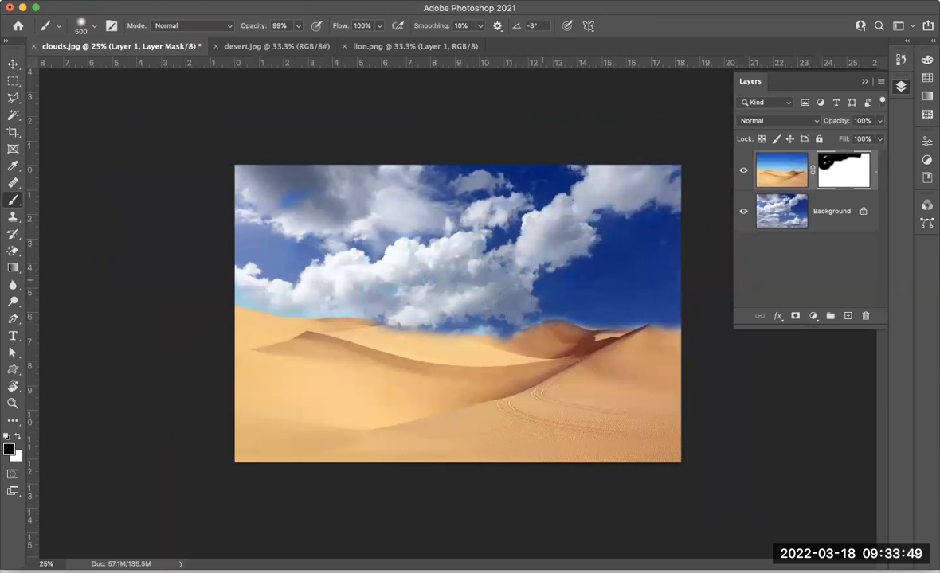
pyautogui.moveTo(277, 305)
pyautogui.mouseDown()
pyautogui.moveTo(237, 291)
pyautogui.moveTo(303, 309)
pyautogui.mouseUp()
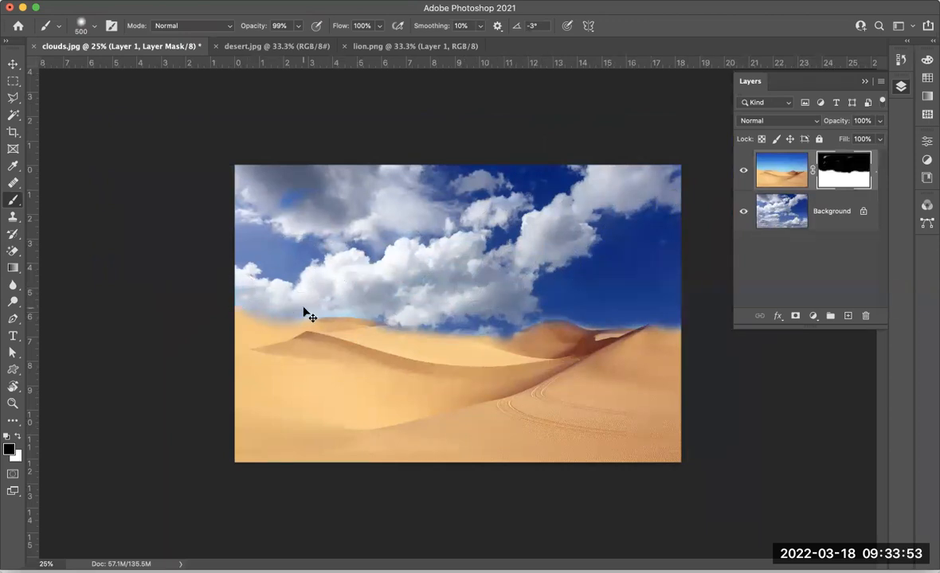
# Paint white on the mask along the leftmost dune's crest to restore its hidden edge.
pyautogui.press('super+plus')
pyautogui.press('super+plus')
pyautogui.press('super+plus')
pyautogui.moveTo(465, 333)
pyautogui.mouseDown()
pyautogui.moveTo(560, 352)
pyautogui.moveTo(603, 349)
pyautogui.mouseUp()
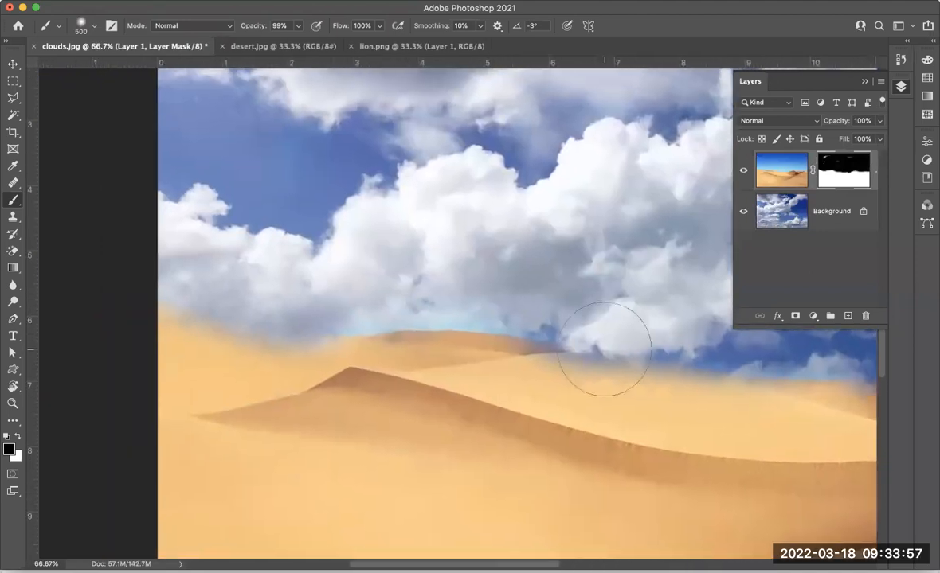
pyautogui.press('x')
pyautogui.moveTo(306, 376); pyautogui.dragTo(147, 335)
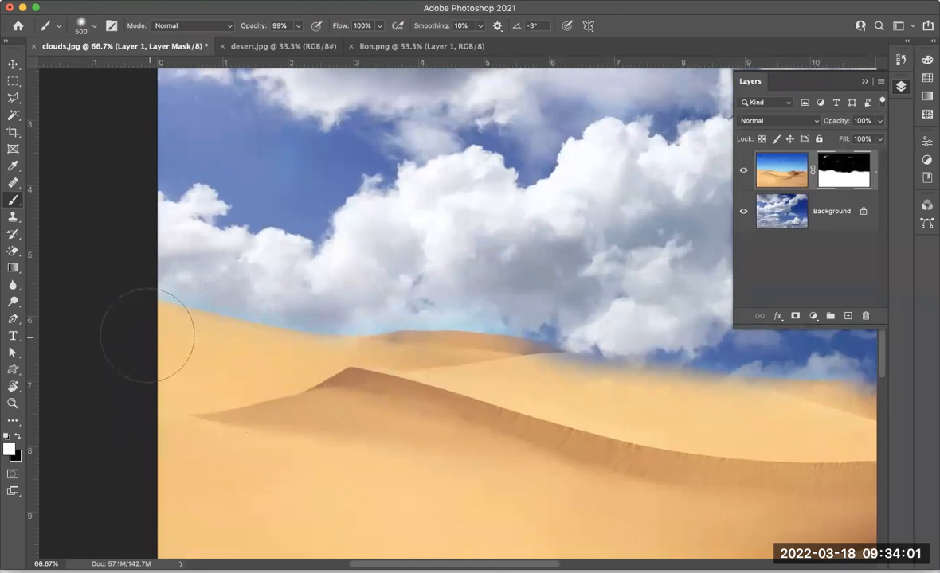
# Paint white on the mask along the middle and right dune crests to restore their edges, and view the whole image.
pyautogui.moveTo(575, 409)
pyautogui.mouseDown()
pyautogui.moveTo(669, 403)
pyautogui.moveTo(554, 389)
pyautogui.moveTo(652, 385)
pyautogui.moveTo(726, 411)
pyautogui.moveTo(513, 390)
pyautogui.moveTo(275, 387)
pyautogui.moveTo(398, 388)
pyautogui.moveTo(494, 334)
pyautogui.moveTo(593, 318)
pyautogui.mouseUp()
pyautogui.moveTo(594, 368)
pyautogui.mouseDown()
pyautogui.moveTo(640, 390)
pyautogui.moveTo(276, 376)
pyautogui.mouseUp()
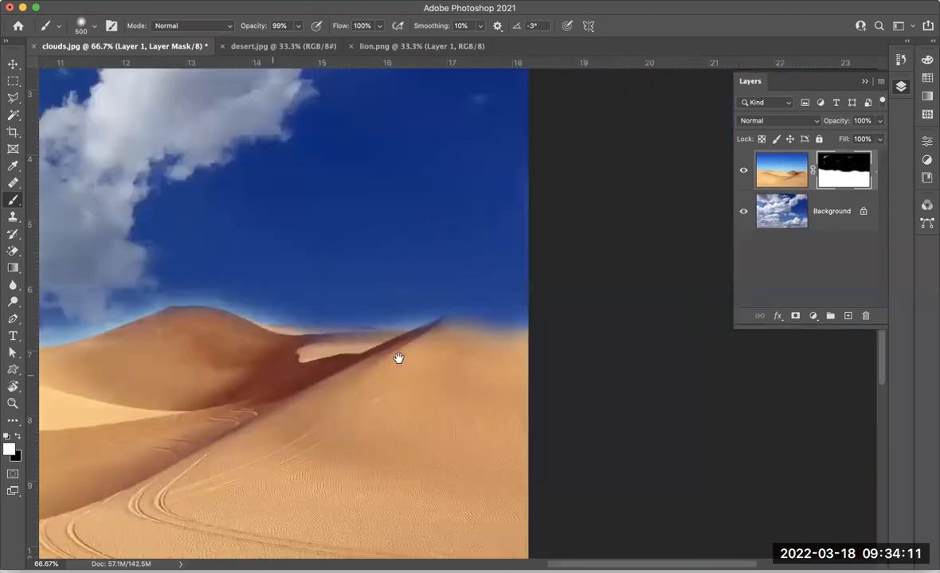
pyautogui.moveTo(399, 343)
pyautogui.mouseDown()
pyautogui.moveTo(462, 311)
pyautogui.moveTo(501, 312)
pyautogui.moveTo(378, 335)
pyautogui.moveTo(350, 323)
pyautogui.moveTo(195, 306)
pyautogui.mouseUp()
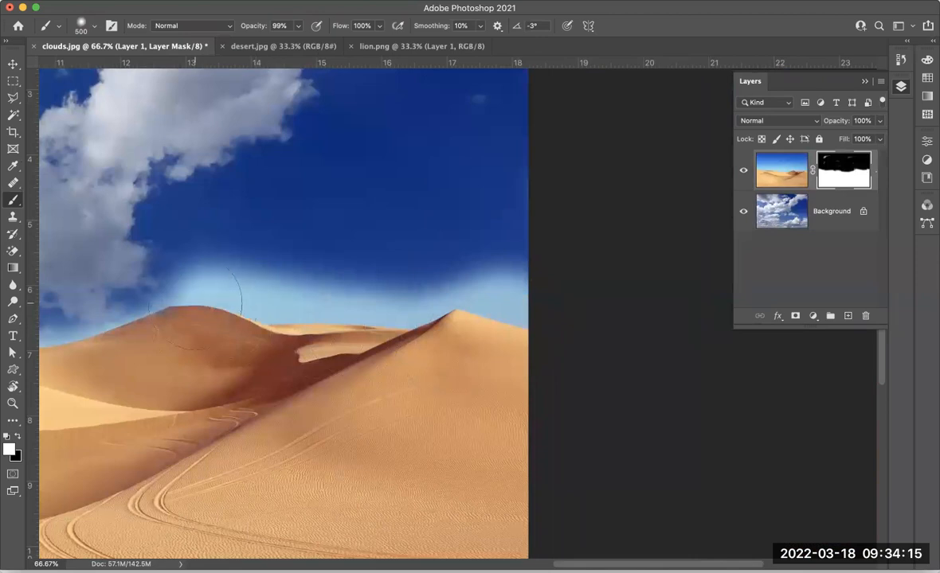
pyautogui.press('super+minus')
pyautogui.press('super+minus')
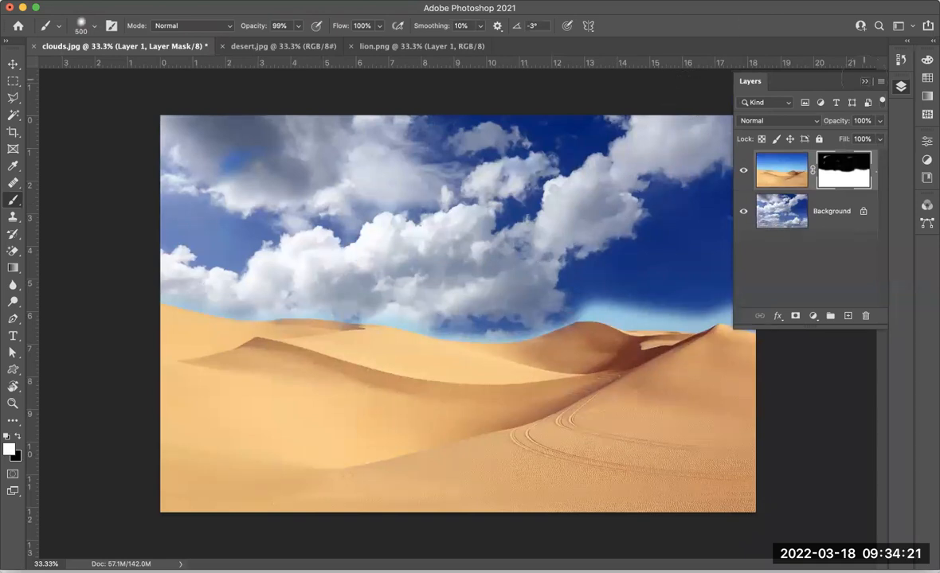
# Collapse the layer list to clear the canvas, and enlarge the mask brush to 2300 px with black as the paint color.
pyautogui.click(864, 81)
pyautogui.press(']')
pyautogui.press(']')
pyautogui.press(']')
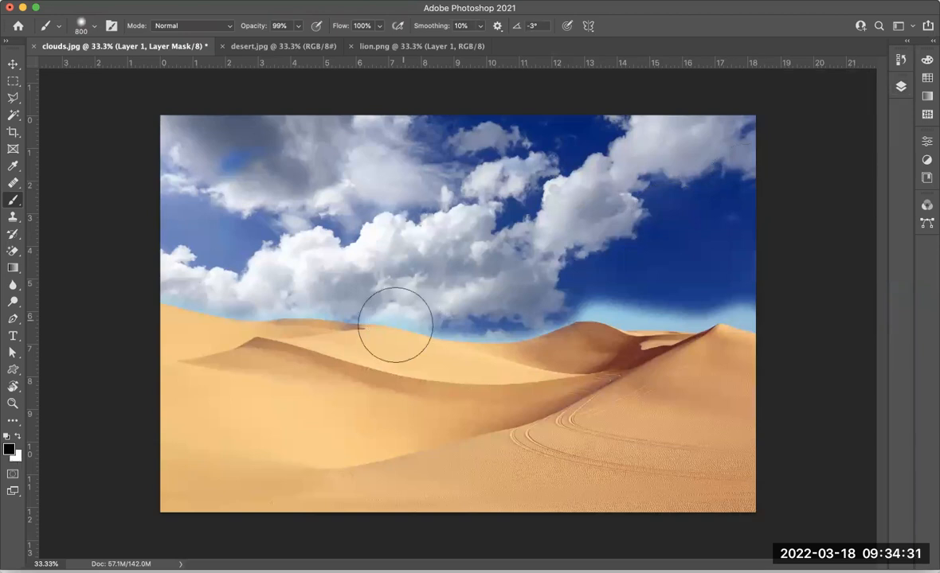
pyautogui.press('x')
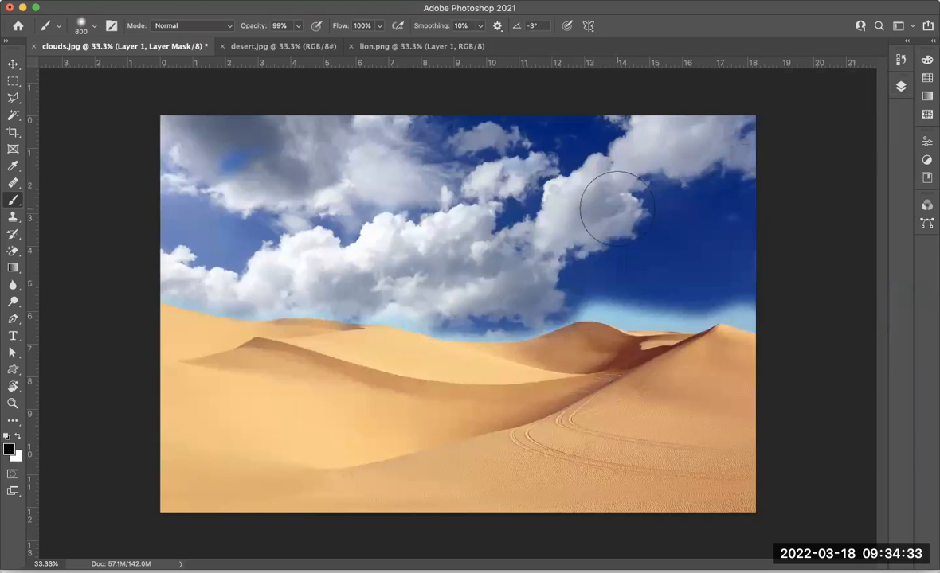
pyautogui.press(']')
pyautogui.press(']')
pyautogui.press(']')
pyautogui.press(']')
pyautogui.press(']')
pyautogui.press(']')
pyautogui.press(']')
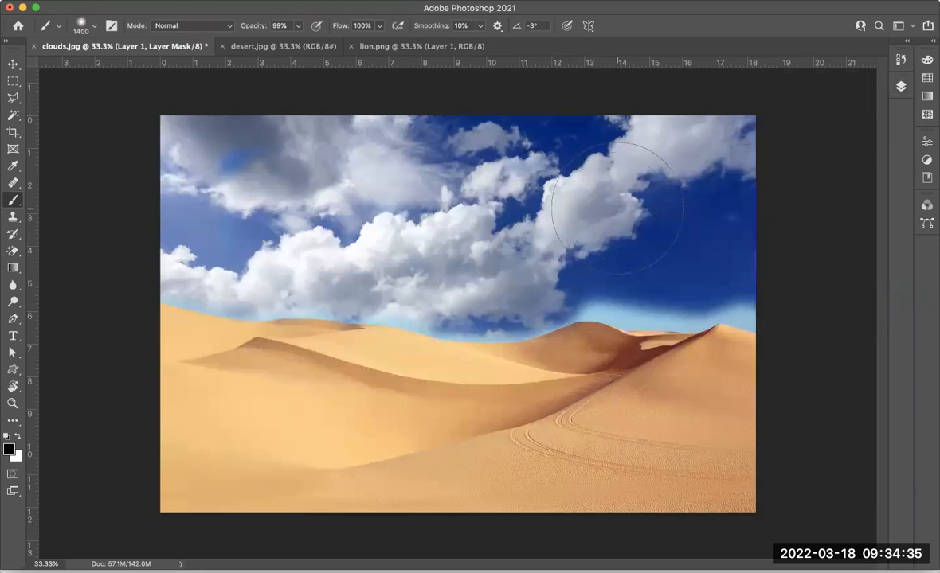
pyautogui.press(']')
pyautogui.press(']')
pyautogui.press(']')
pyautogui.press(']')
pyautogui.press(']')
pyautogui.press(']')
pyautogui.press(']')
pyautogui.press(']')
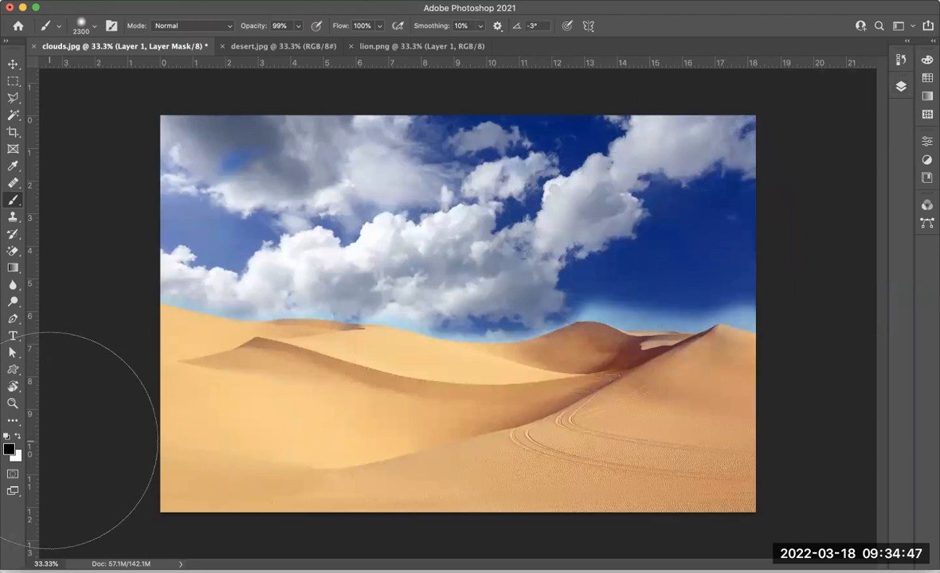
# Paint white on the mask over both sides of the sky, and along its upper edge with the brush reduced to 1800 px.
pyautogui.press('x')
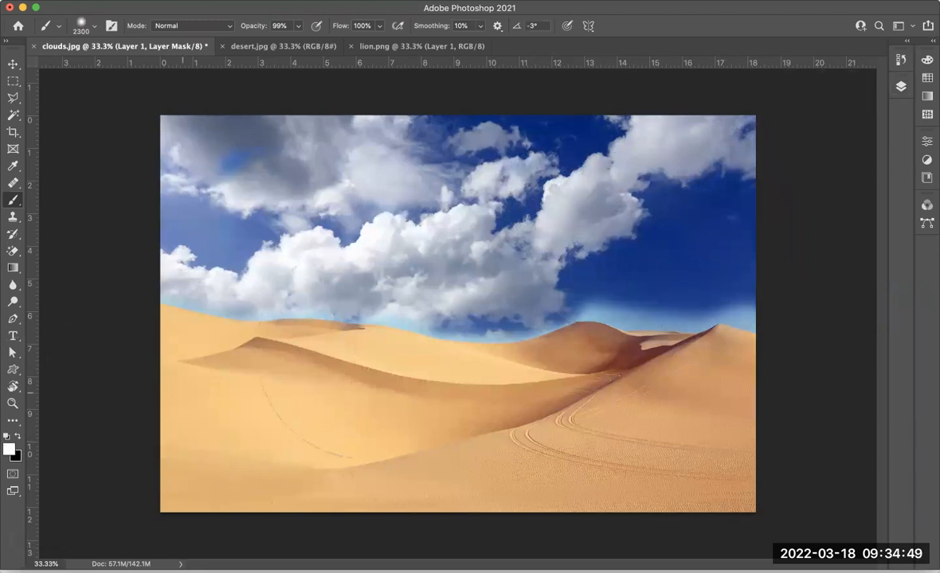
pyautogui.moveTo(684, 197); pyautogui.dragTo(735, 179)
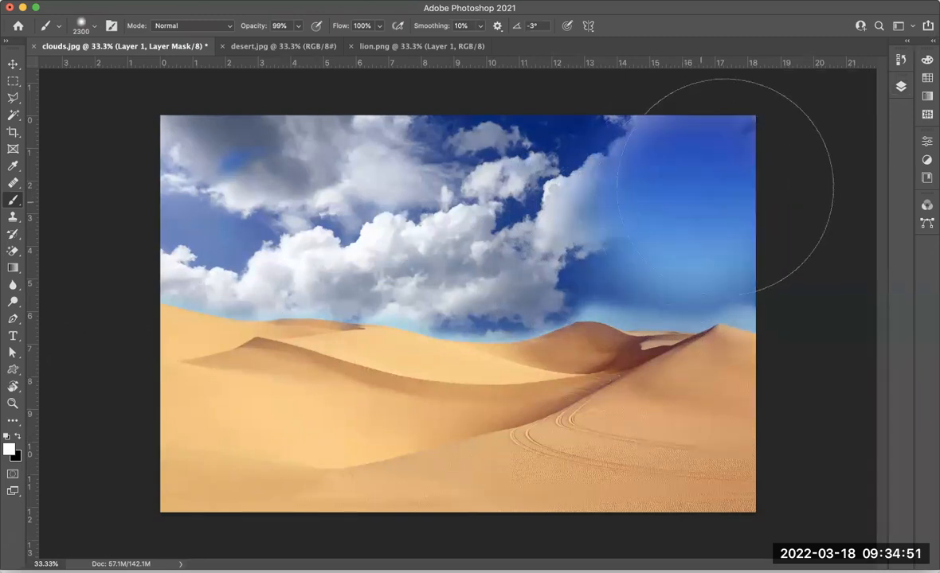
pyautogui.moveTo(722, 231)
pyautogui.mouseDown()
pyautogui.moveTo(718, 268)
pyautogui.moveTo(620, 318)
pyautogui.mouseUp()
pyautogui.moveTo(231, 252)
pyautogui.mouseDown()
pyautogui.moveTo(221, 189)
pyautogui.moveTo(398, 195)
pyautogui.mouseUp()
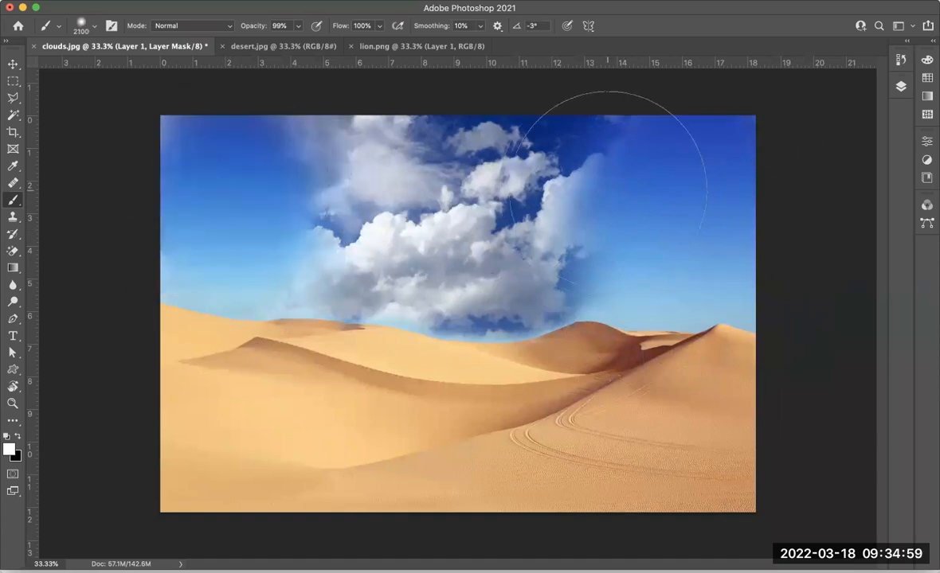
pyautogui.press('[')
pyautogui.press('[')
pyautogui.press('[')
pyautogui.press('[')
pyautogui.moveTo(587, 115)
pyautogui.mouseDown()
pyautogui.moveTo(542, 92)
pyautogui.moveTo(457, 76)
pyautogui.moveTo(311, 94)
pyautogui.mouseUp()
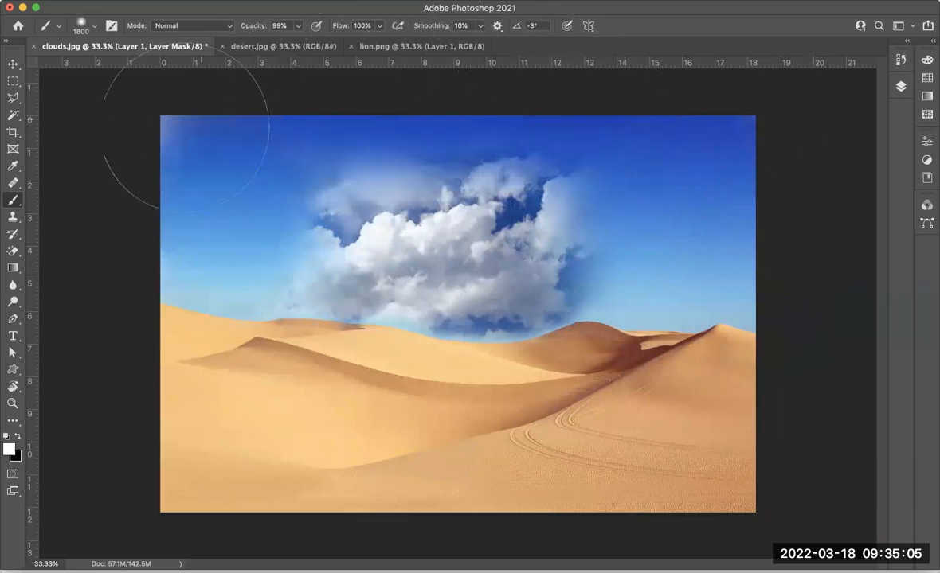
# Paint black on the mask across the sky to reveal the clouds again, and white across the dunes to restore the sand.
pyautogui.press('x')
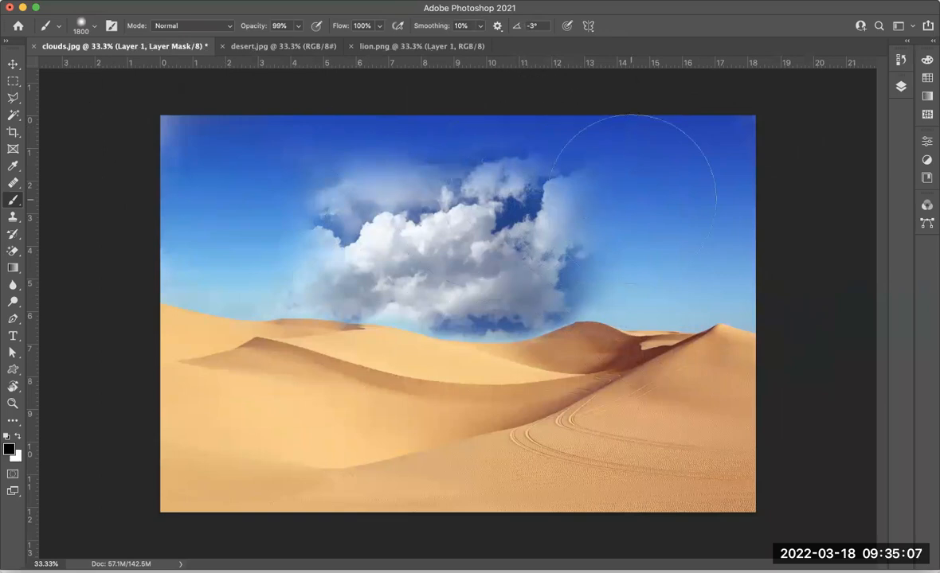
pyautogui.moveTo(711, 179)
pyautogui.mouseDown()
pyautogui.moveTo(661, 158)
pyautogui.moveTo(597, 164)
pyautogui.moveTo(504, 116)
pyautogui.moveTo(290, 156)
pyautogui.moveTo(216, 137)
pyautogui.moveTo(209, 185)
pyautogui.moveTo(228, 215)
pyautogui.mouseUp()
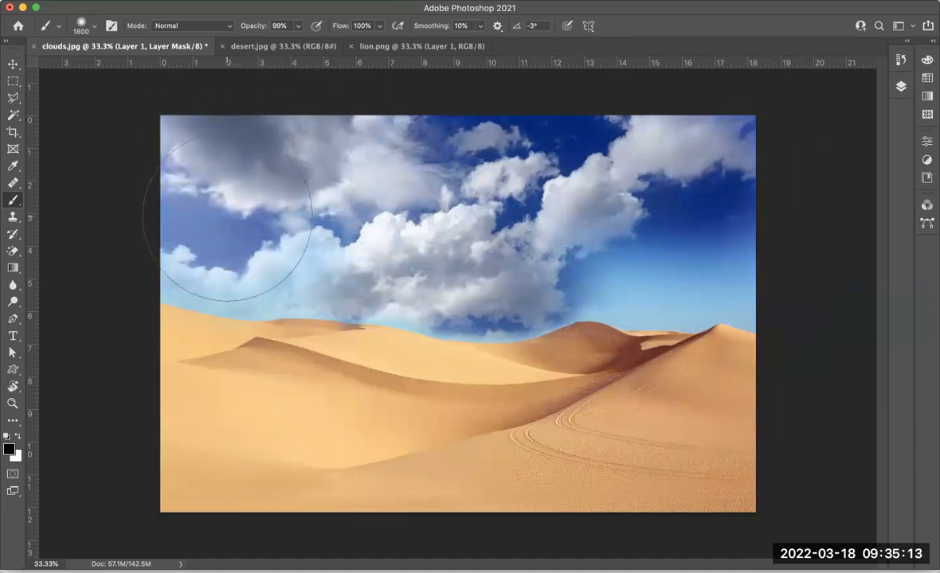
pyautogui.click(654, 217)
pyautogui.moveTo(654, 226)
pyautogui.mouseDown()
pyautogui.moveTo(624, 242)
pyautogui.moveTo(625, 258)
pyautogui.moveTo(731, 261)
pyautogui.mouseUp()
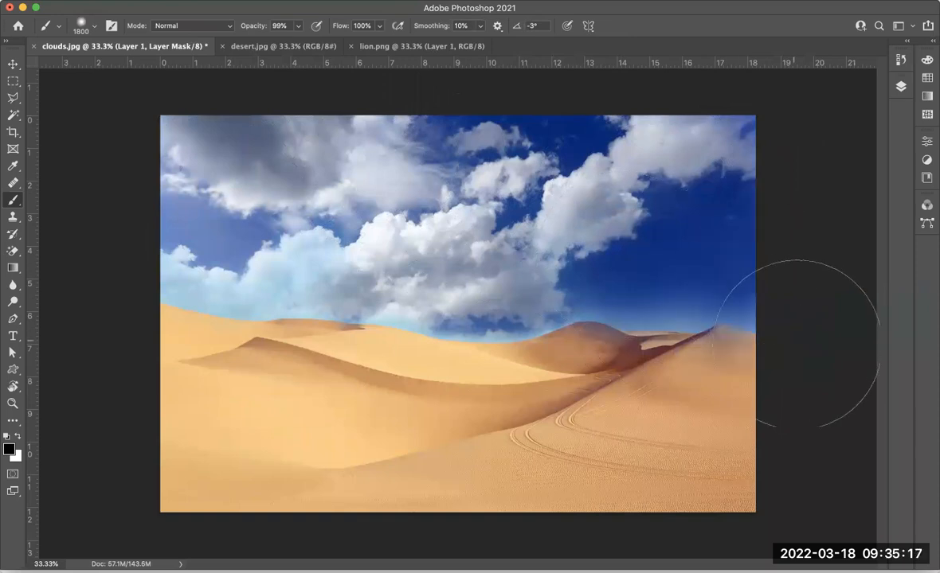
pyautogui.press('x')
pyautogui.moveTo(736, 414)
pyautogui.mouseDown()
pyautogui.moveTo(619, 406)
pyautogui.moveTo(589, 393)
pyautogui.moveTo(521, 423)
pyautogui.mouseUp()
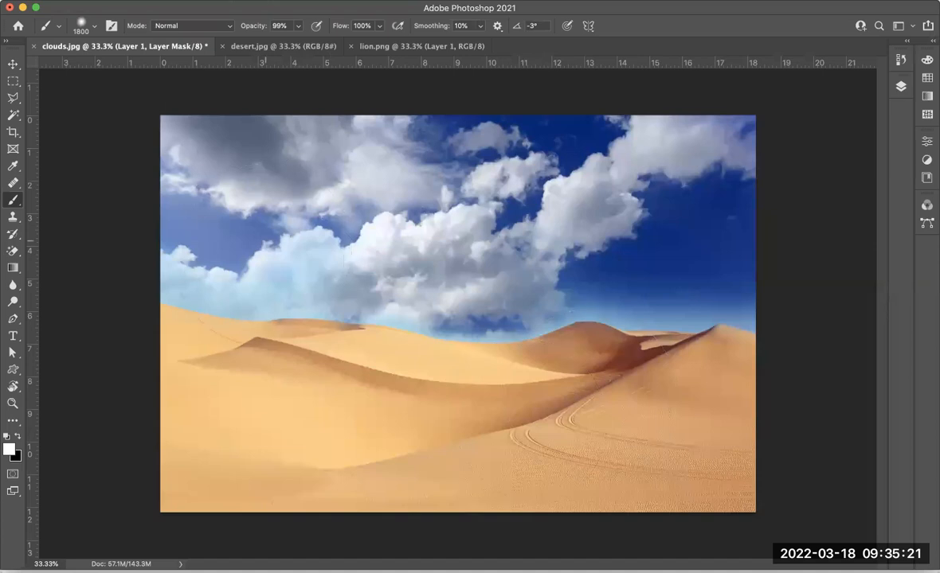
# Copy the lioness from lion.png into the clouds.jpg composite as a new layer with the Move tool, near the middle of the image.
pyautogui.press('v')
pyautogui.click(425, 47)
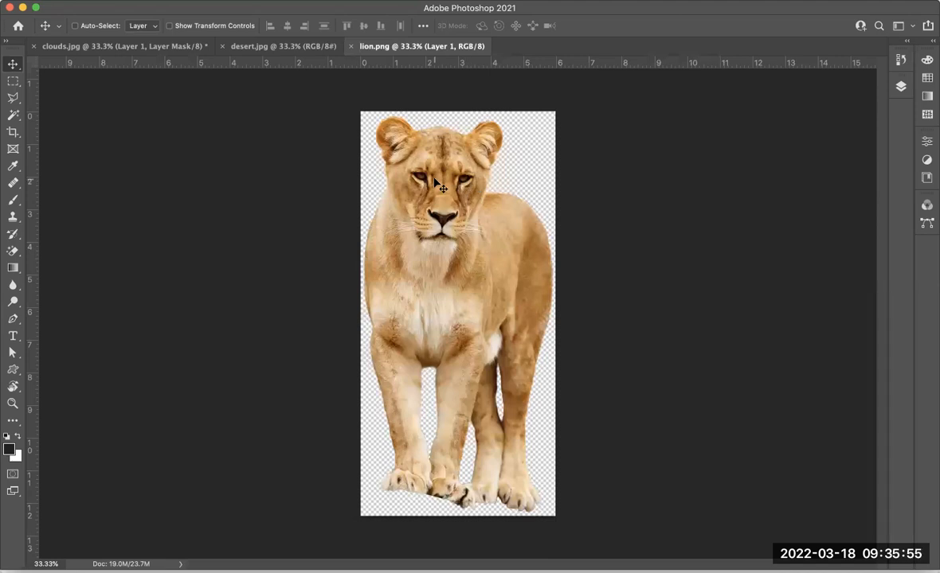
pyautogui.moveTo(435, 183); pyautogui.dragTo(158, 48)
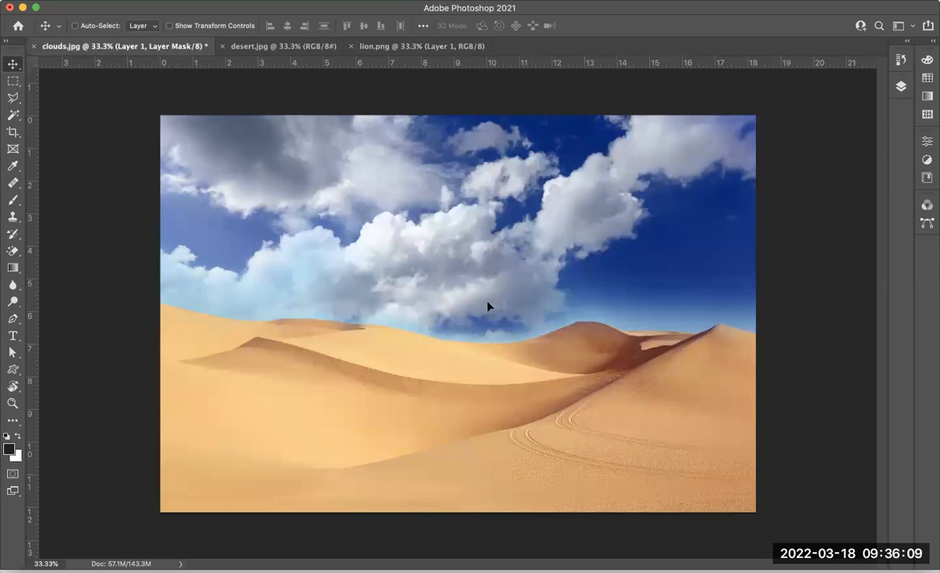
pyautogui.moveTo(506, 320); pyautogui.dragTo(506, 319)
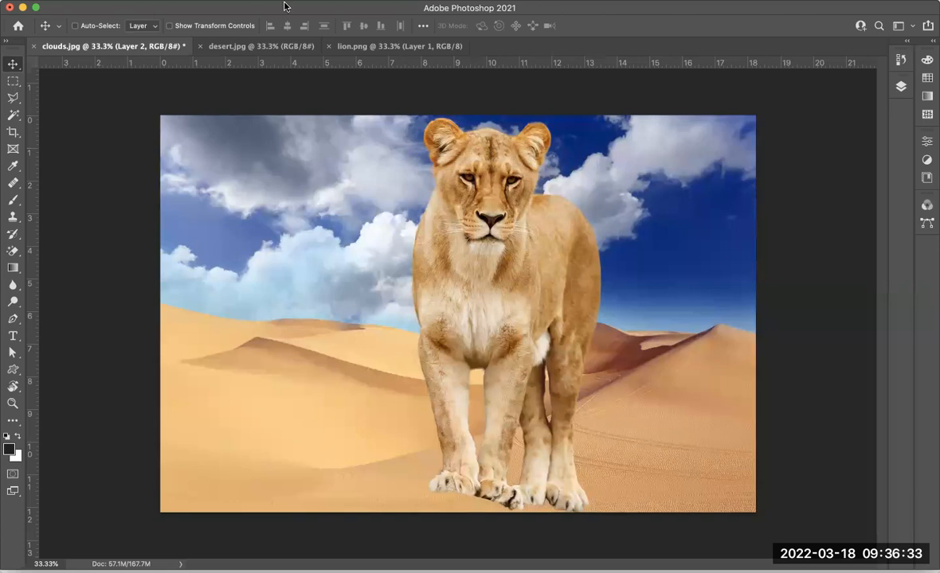
# Scale the lioness proportionally to about 35% with Free Transform and move it onto the sand near the image's lower-right corner.
pyautogui.click(130, 0)
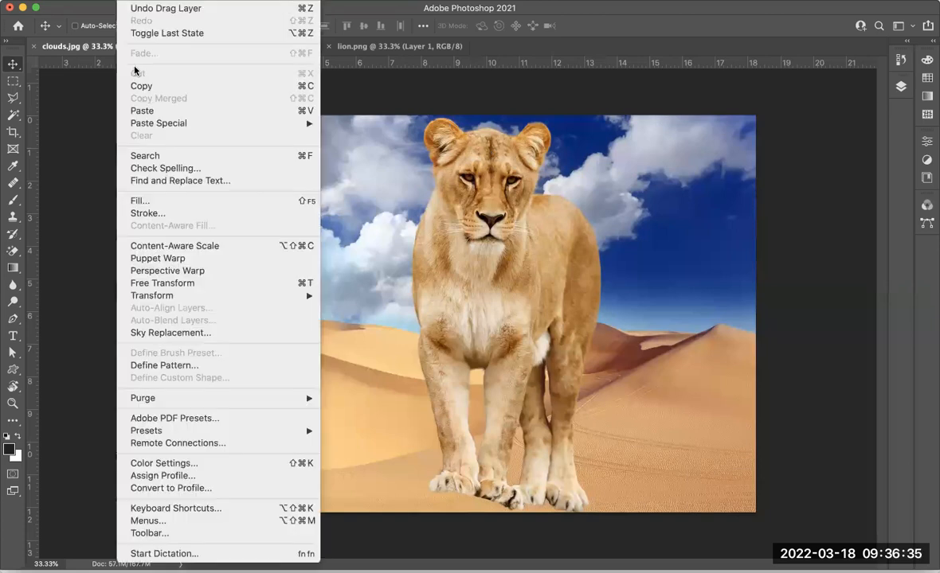
pyautogui.click(176, 288)
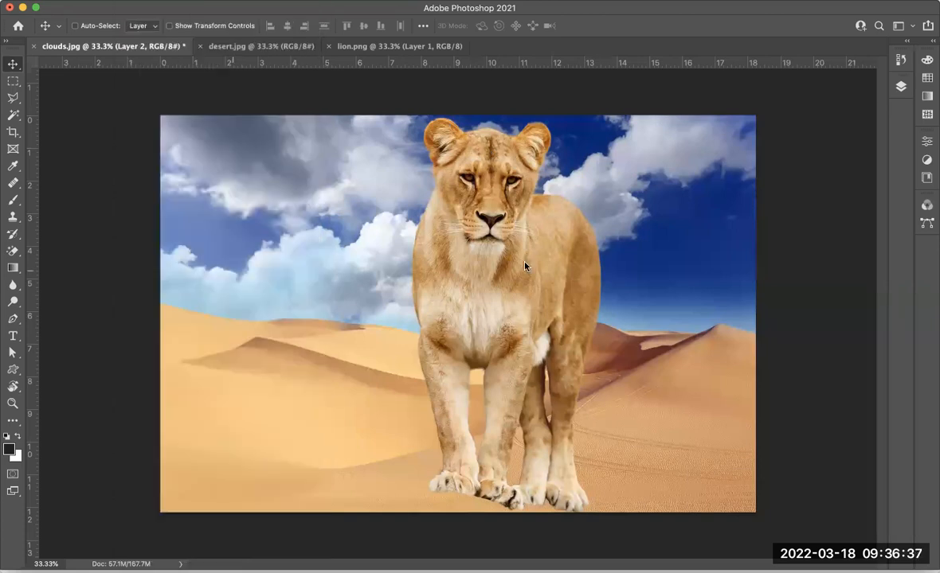
pyautogui.moveTo(554, 104); pyautogui.dragTo(424, 350)
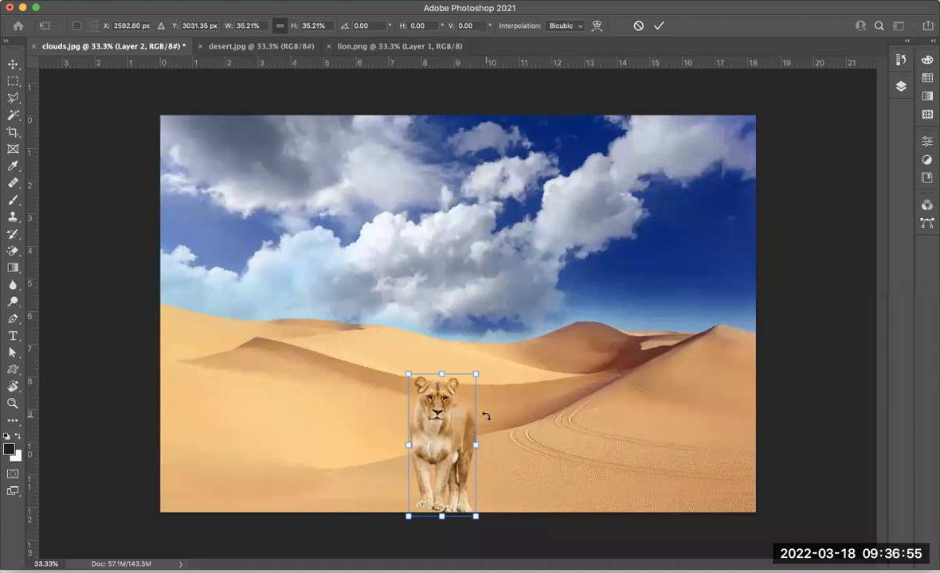
pyautogui.press('Return')
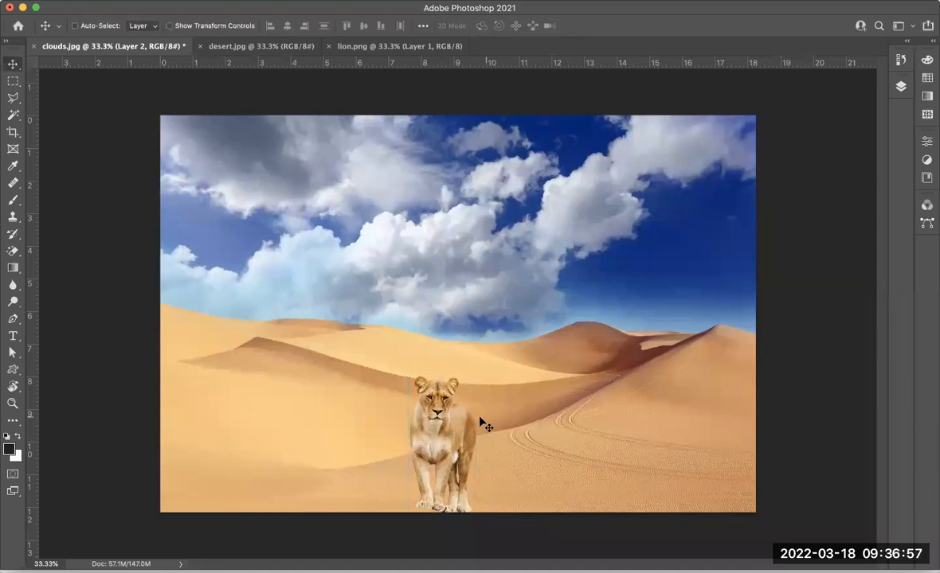
pyautogui.moveTo(446, 422); pyautogui.dragTo(707, 429)
pyautogui.moveTo(705, 419); pyautogui.dragTo(703, 422)
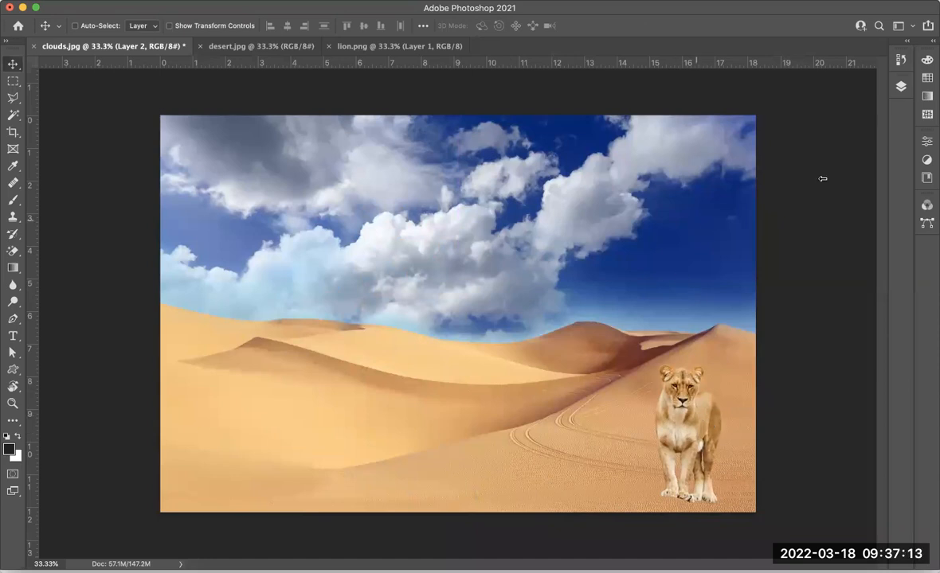
# Show the layer list and save the composite as Kingclouds.psd in the D Desert folder, in Photoshop format with layers and Maximize Compatibility.
pyautogui.click(902, 87)
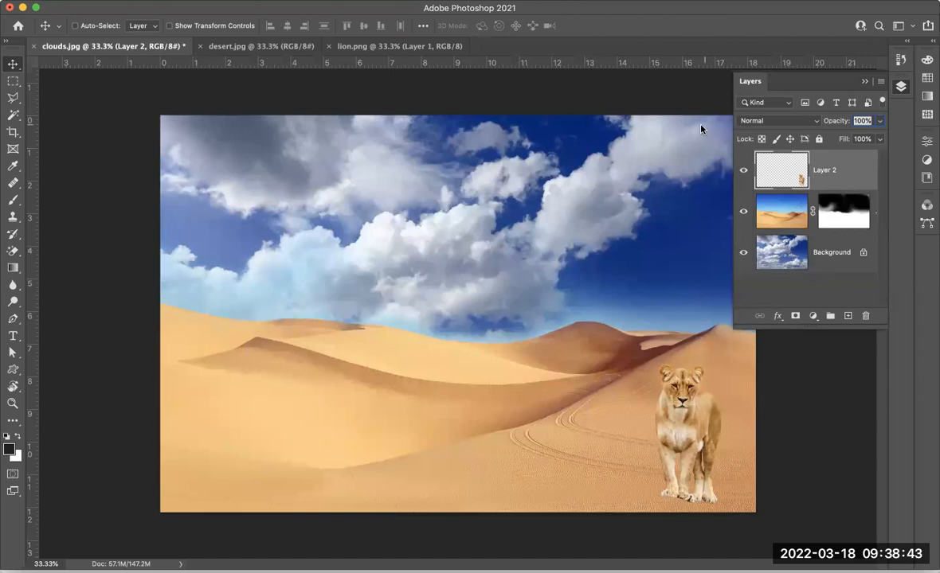
pyautogui.click(106, 1)
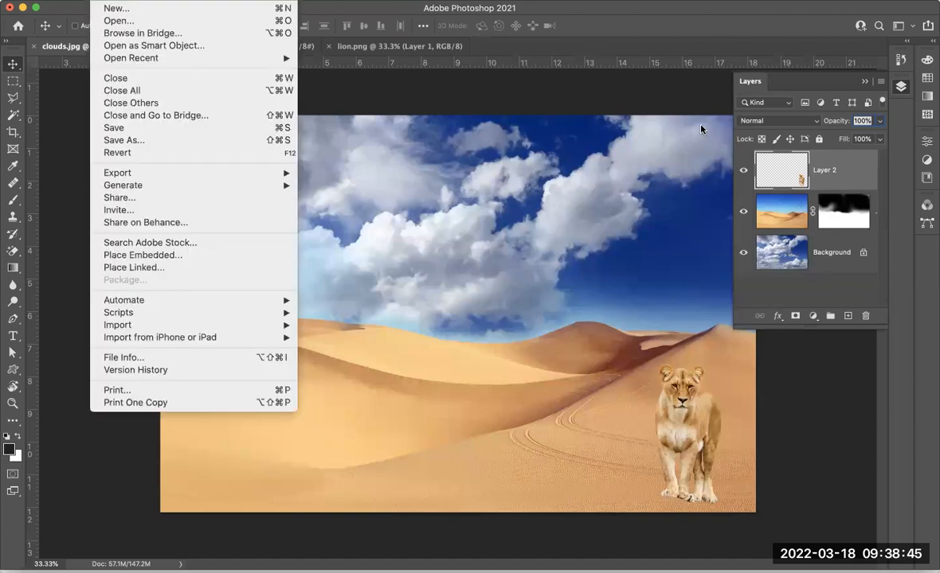
pyautogui.click(137, 140)
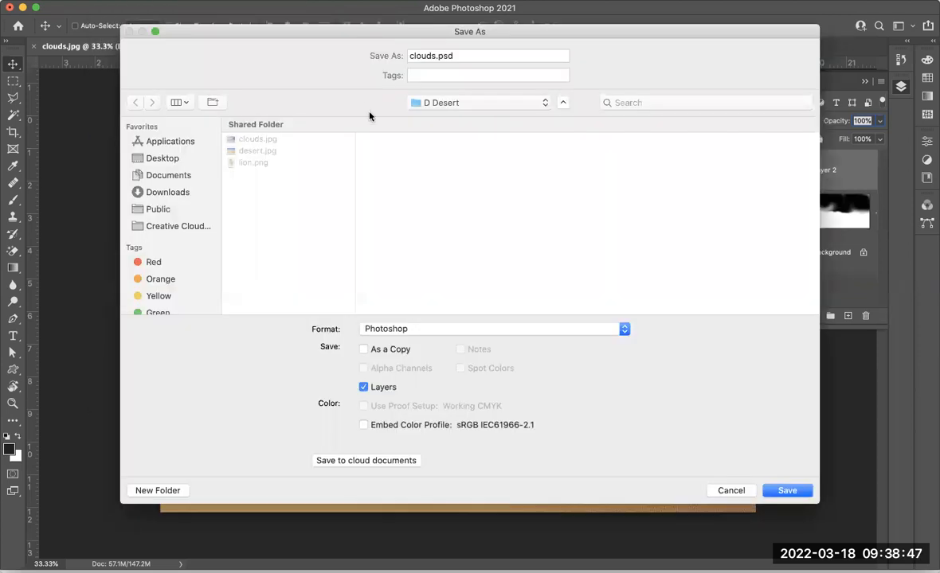
pyautogui.click(409, 55)
pyautogui.write('King')
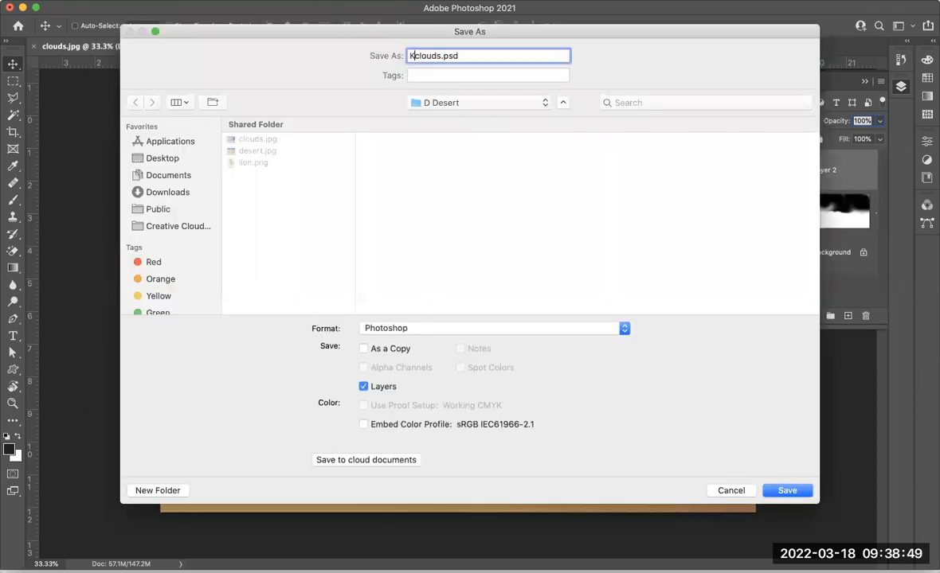
pyautogui.press('Return')
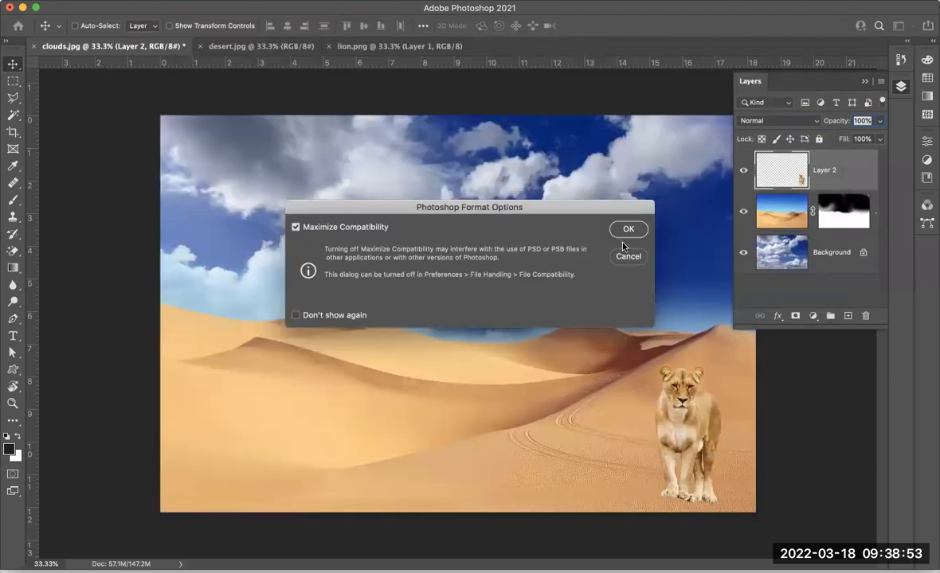
pyautogui.click(629, 230)
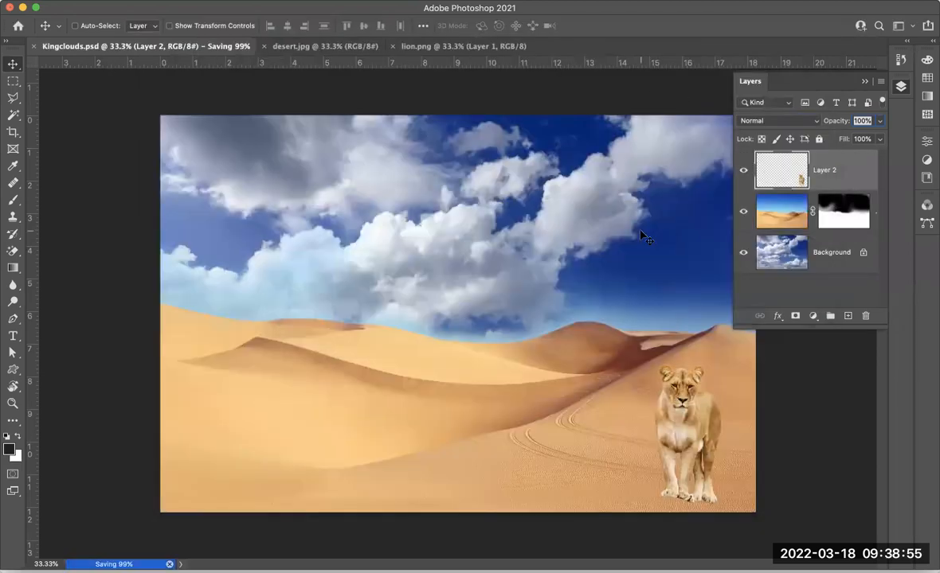